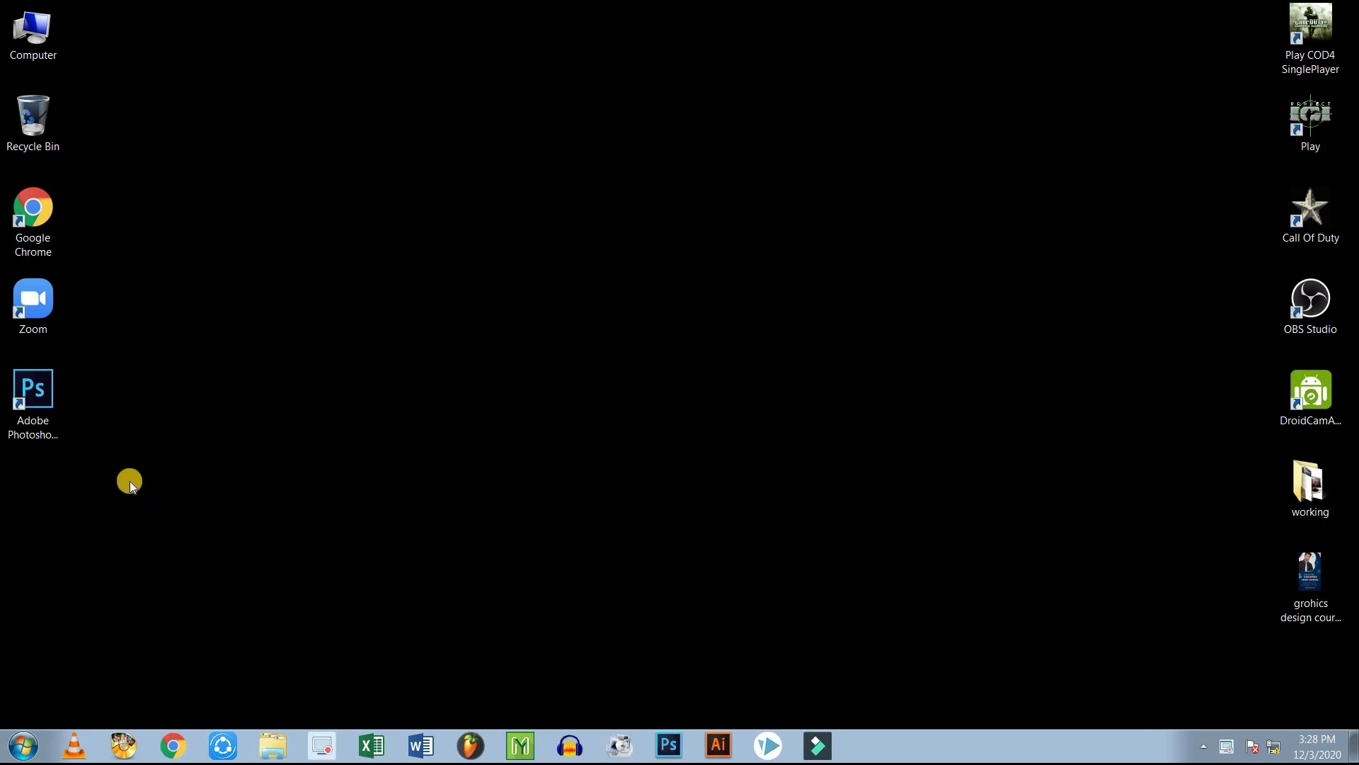
left_click(23, 395)
right_click(38, 393)
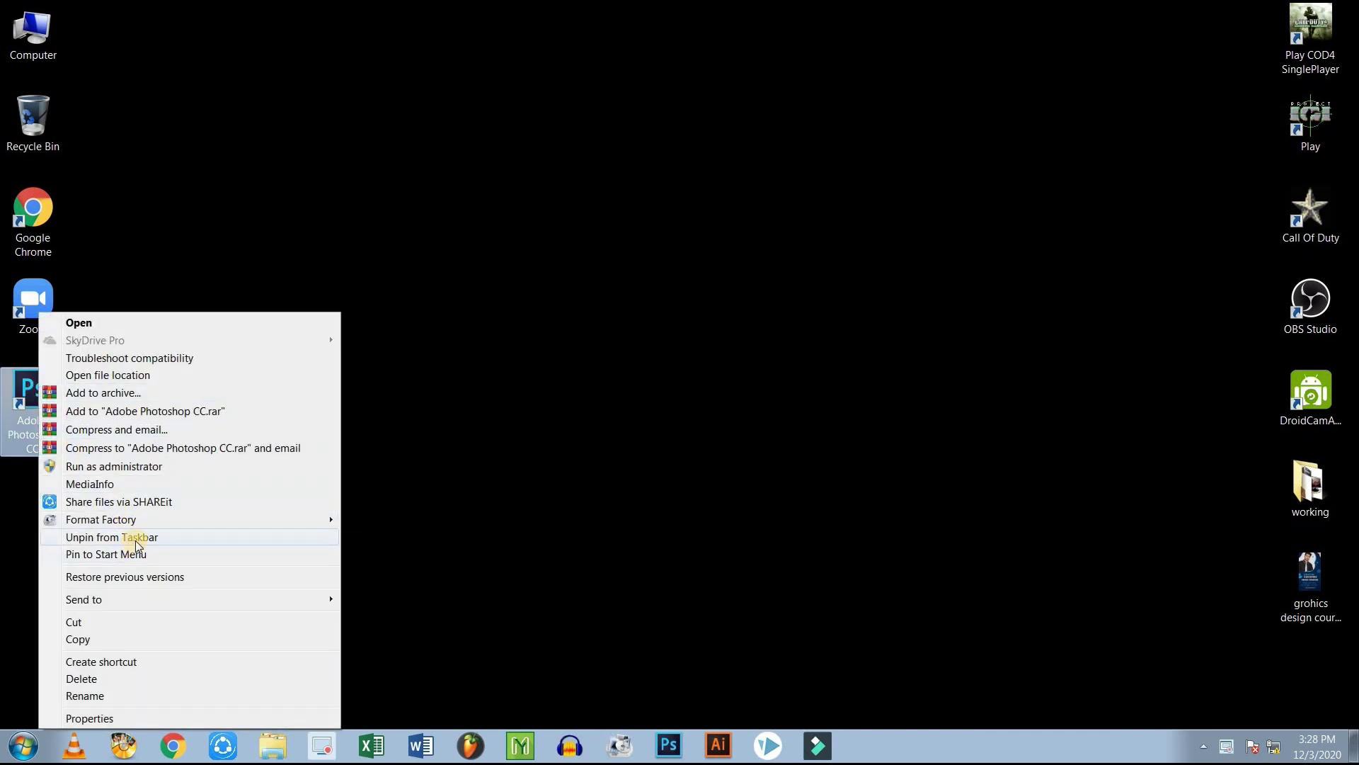
left_click(421, 507)
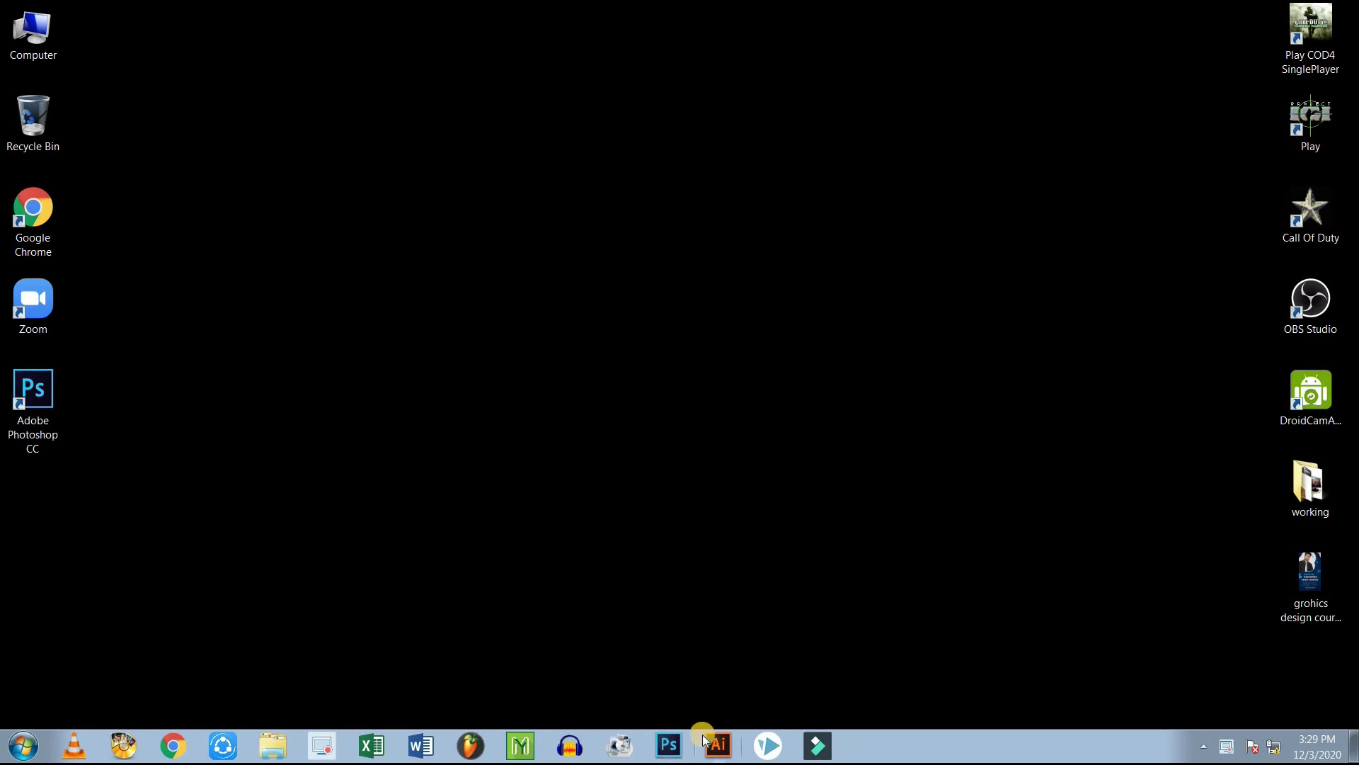
Step: Open Adobe Photoshop CC and maximize its window
left_click(671, 745)
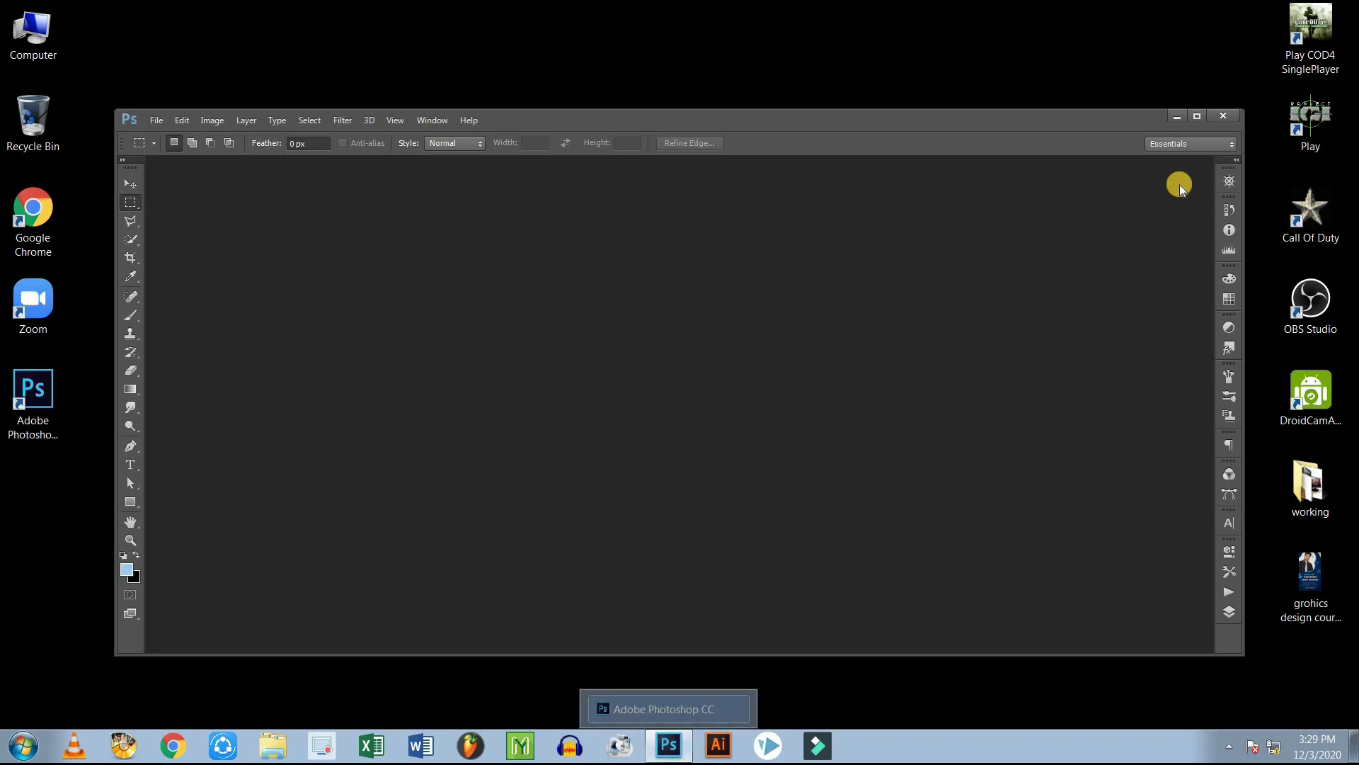
left_click(1195, 116)
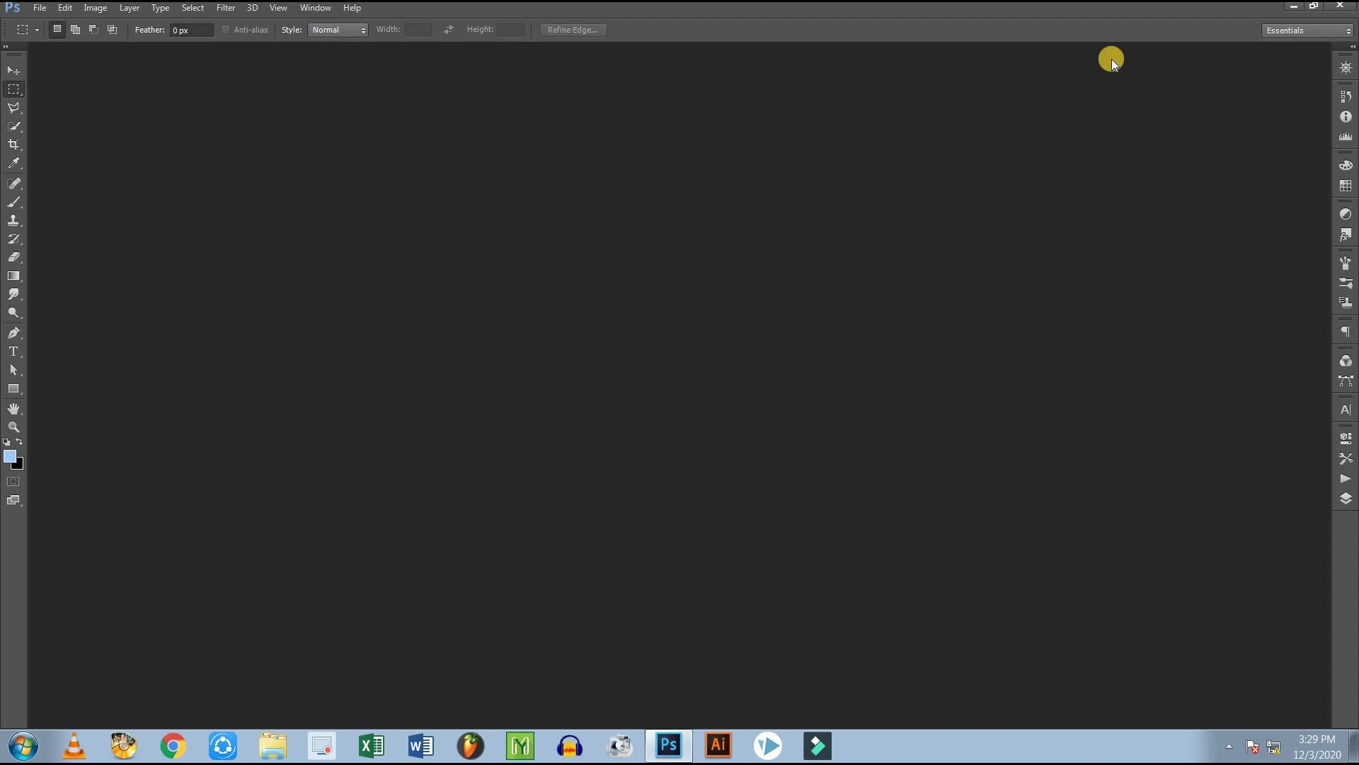
Step: Float the Tools panel in the workspace and dock it back in its original place
left_click_drag(15, 52, 206, 88)
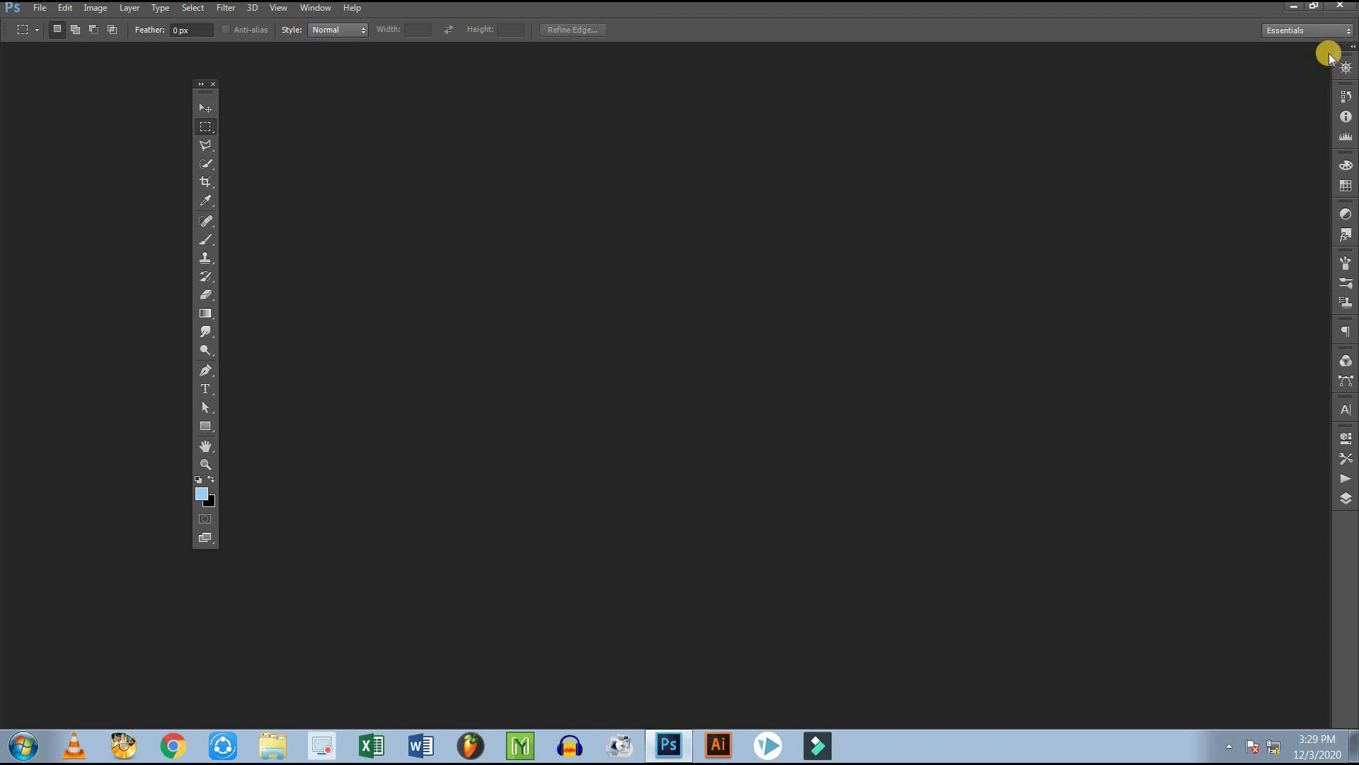
mouse_move(1333, 50)
left_mouse_down()
mouse_move(1267, 67)
mouse_move(1338, 51)
mouse_move(1352, 64)
left_mouse_up()
left_click_drag(197, 91, 5, 56)
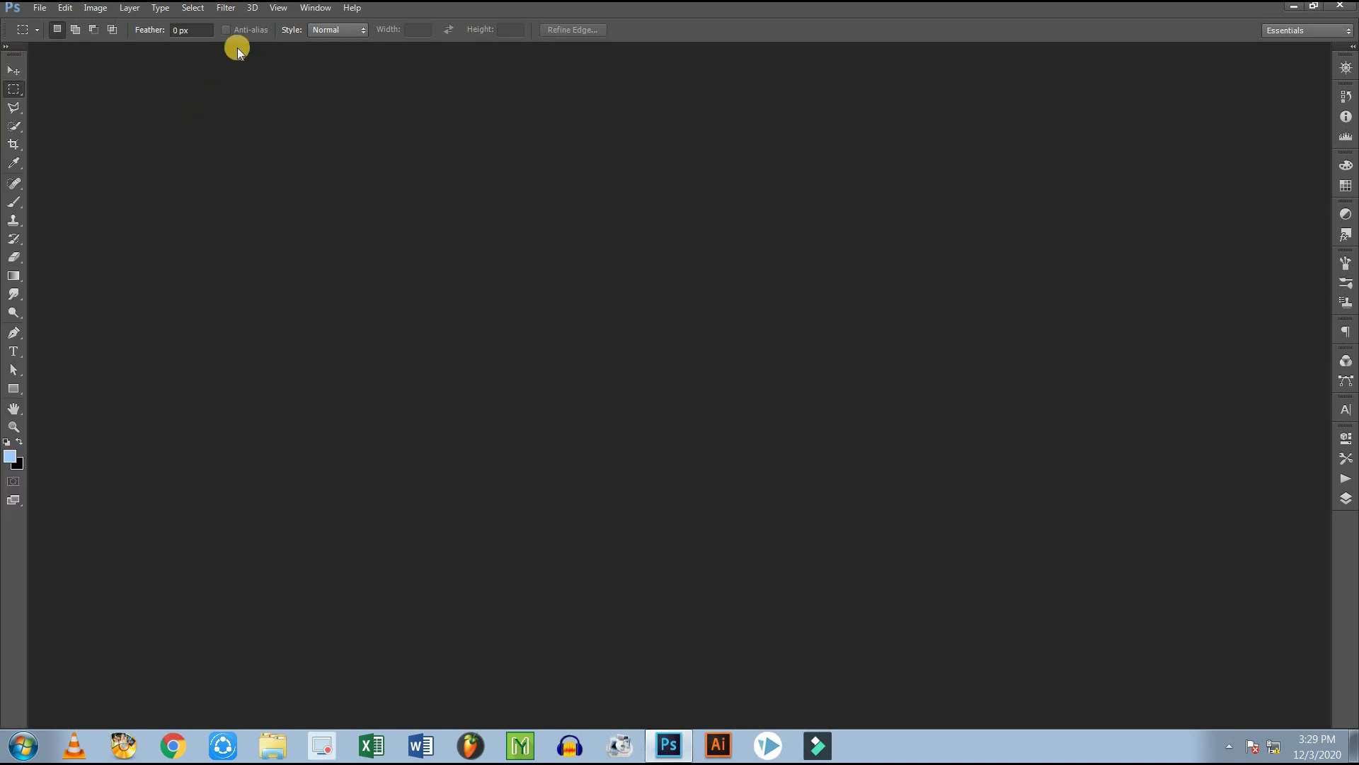
Step: View the list of available panels, and expand and collapse the Layers and History panels
left_click(315, 8)
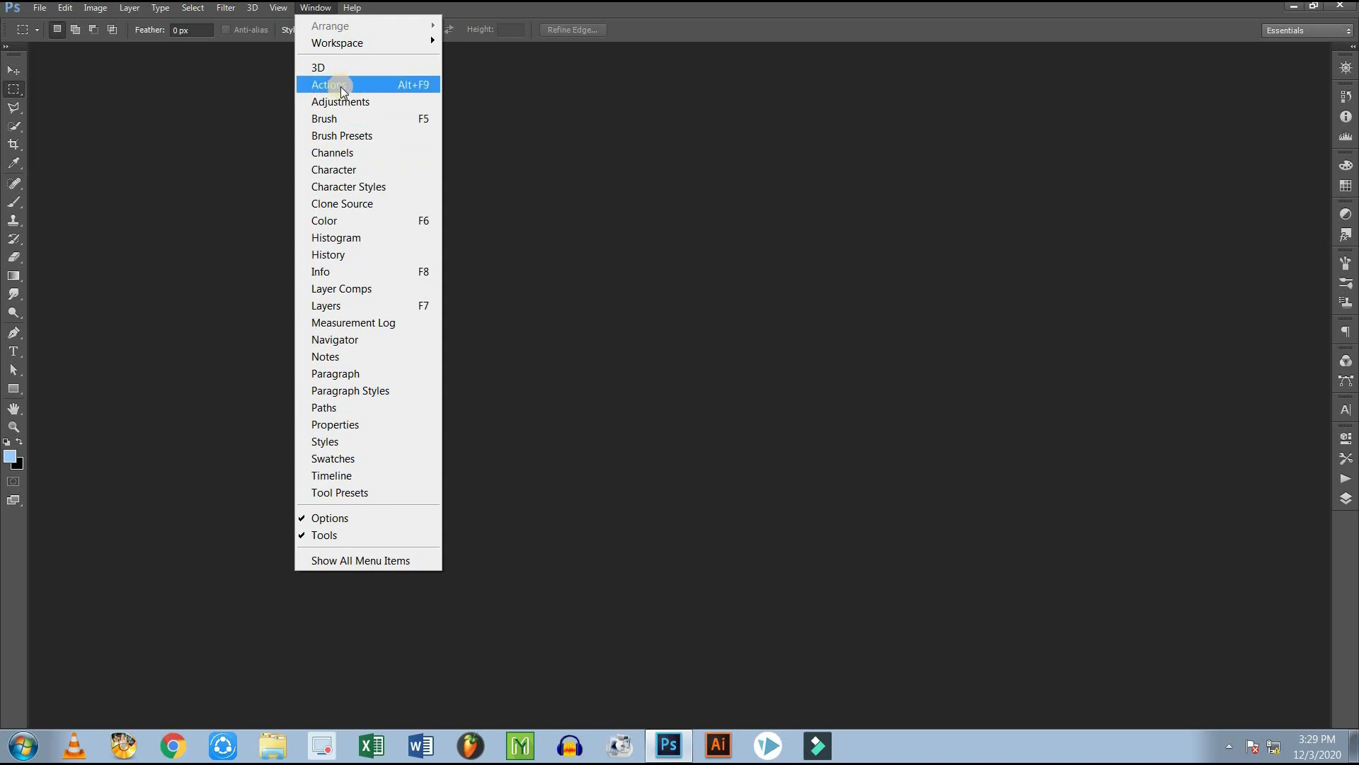
left_click(316, 8)
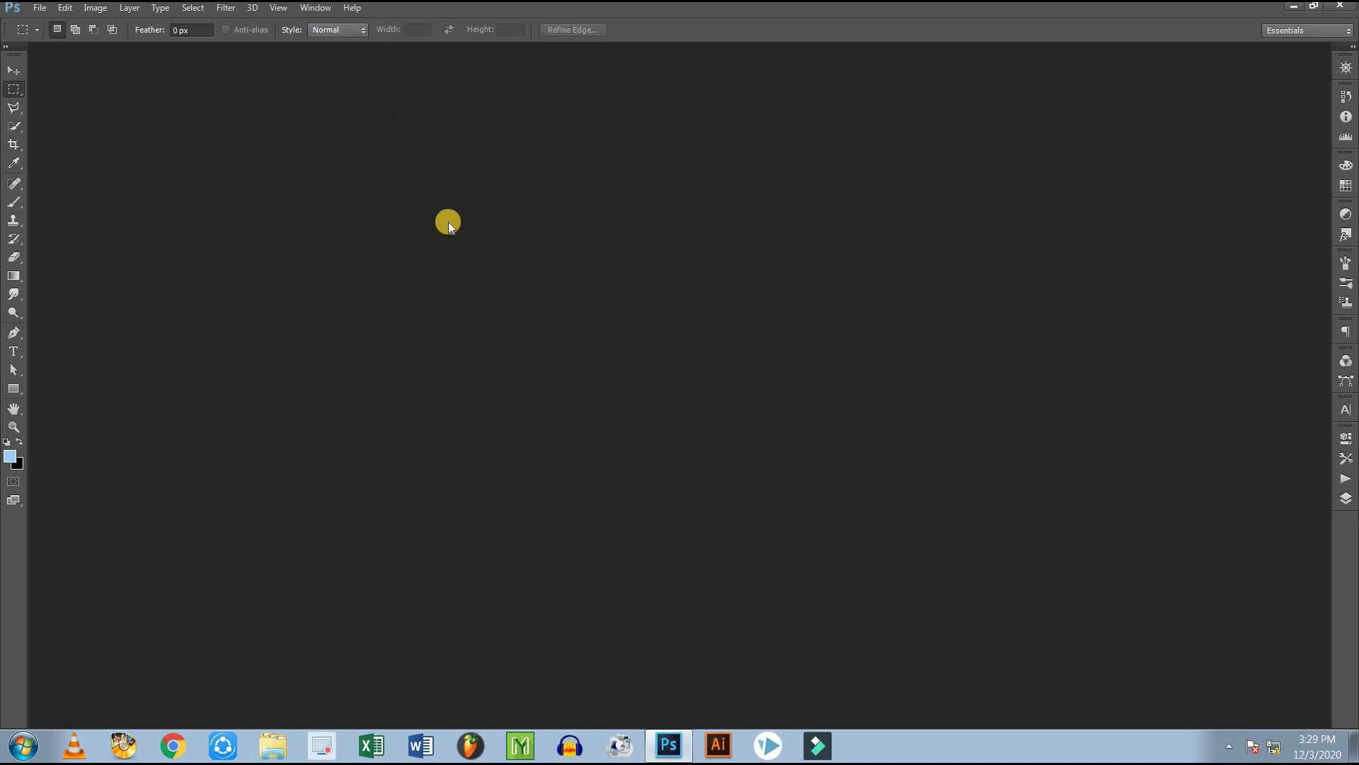
left_click(1344, 482)
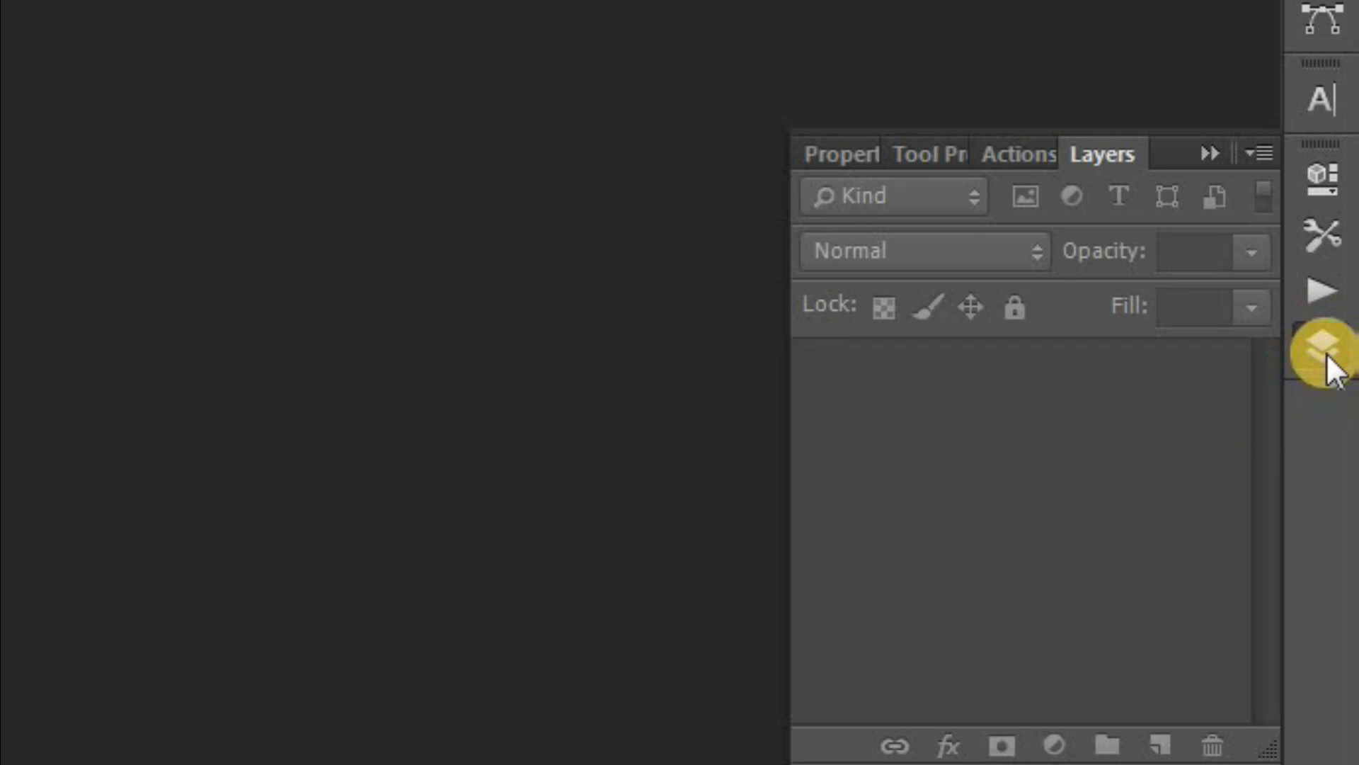
left_click(1328, 358)
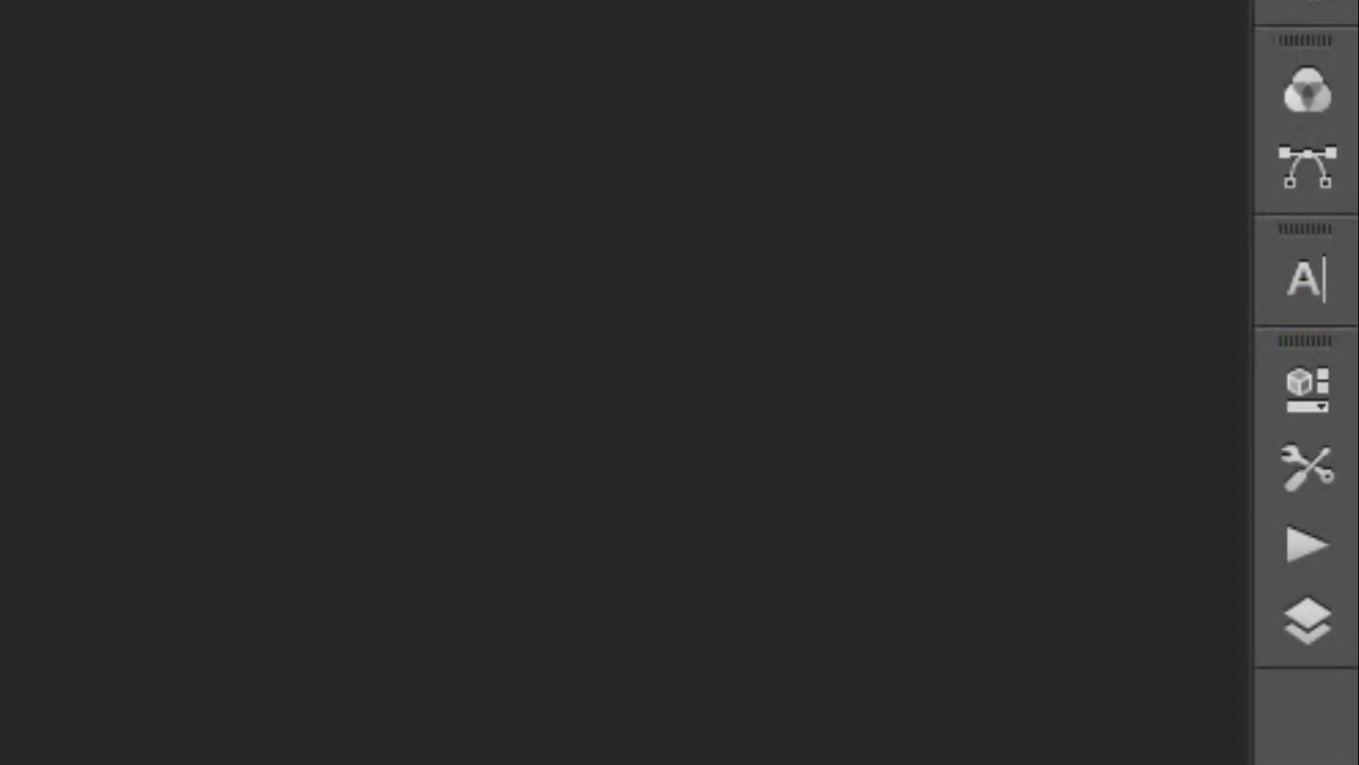
left_click(1294, 150)
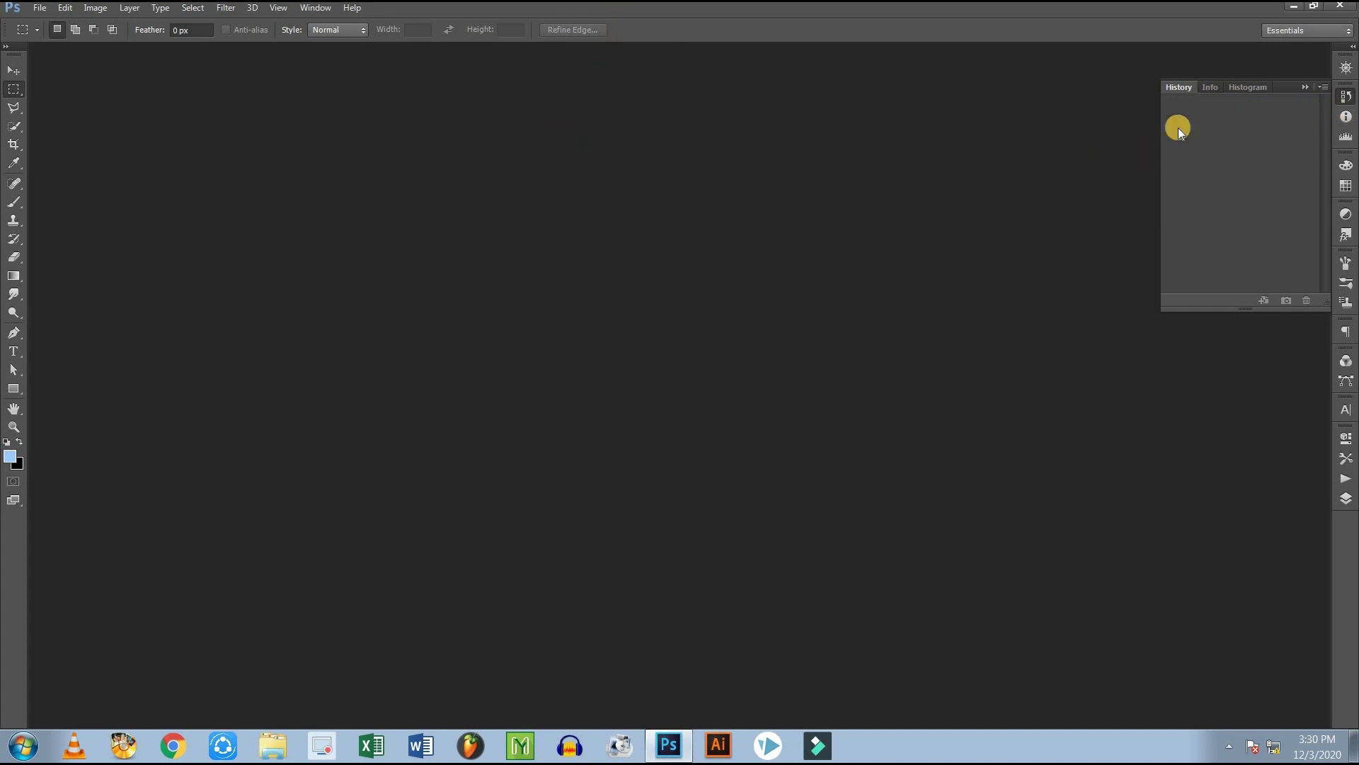
left_click(1305, 86)
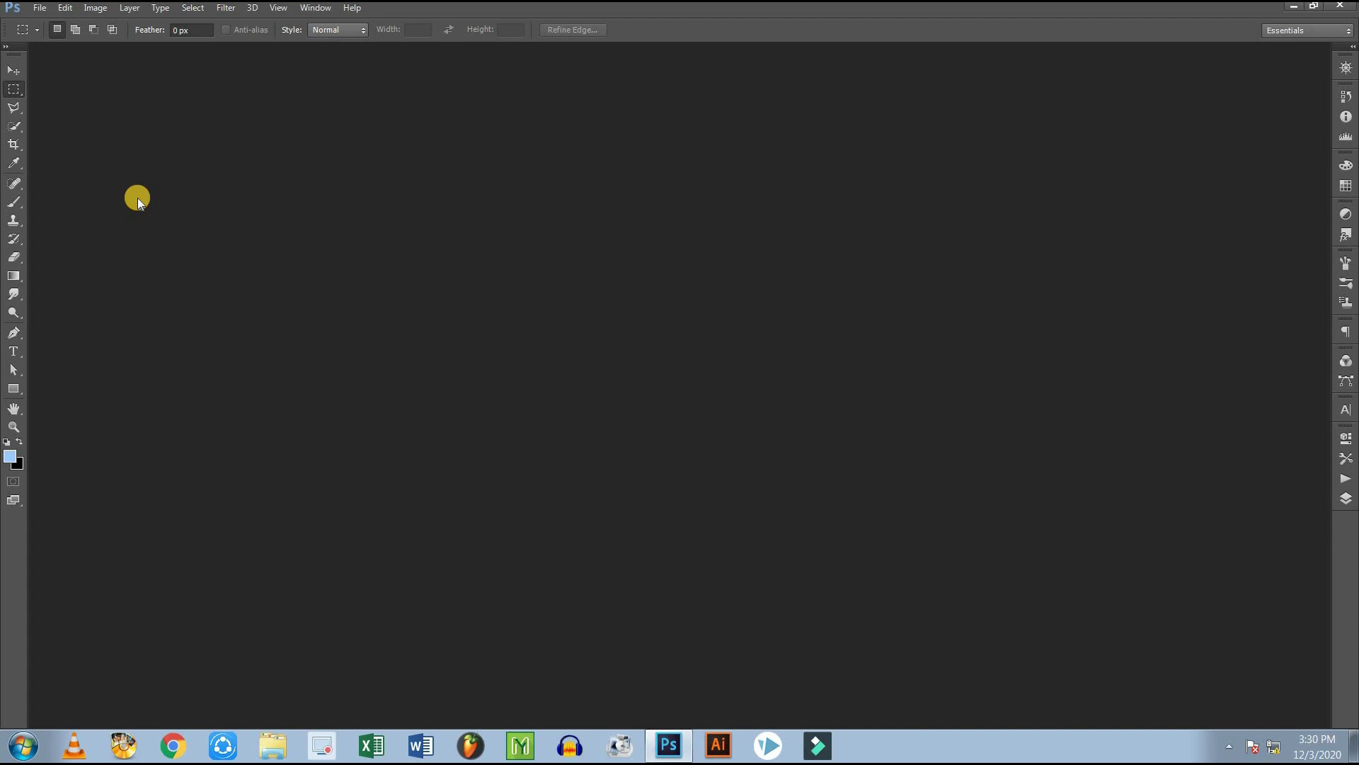
Step: Shrink the program window to reveal the desktop and open the desktop image "grohics design course stories" through Camera Raw
left_click(1312, 9)
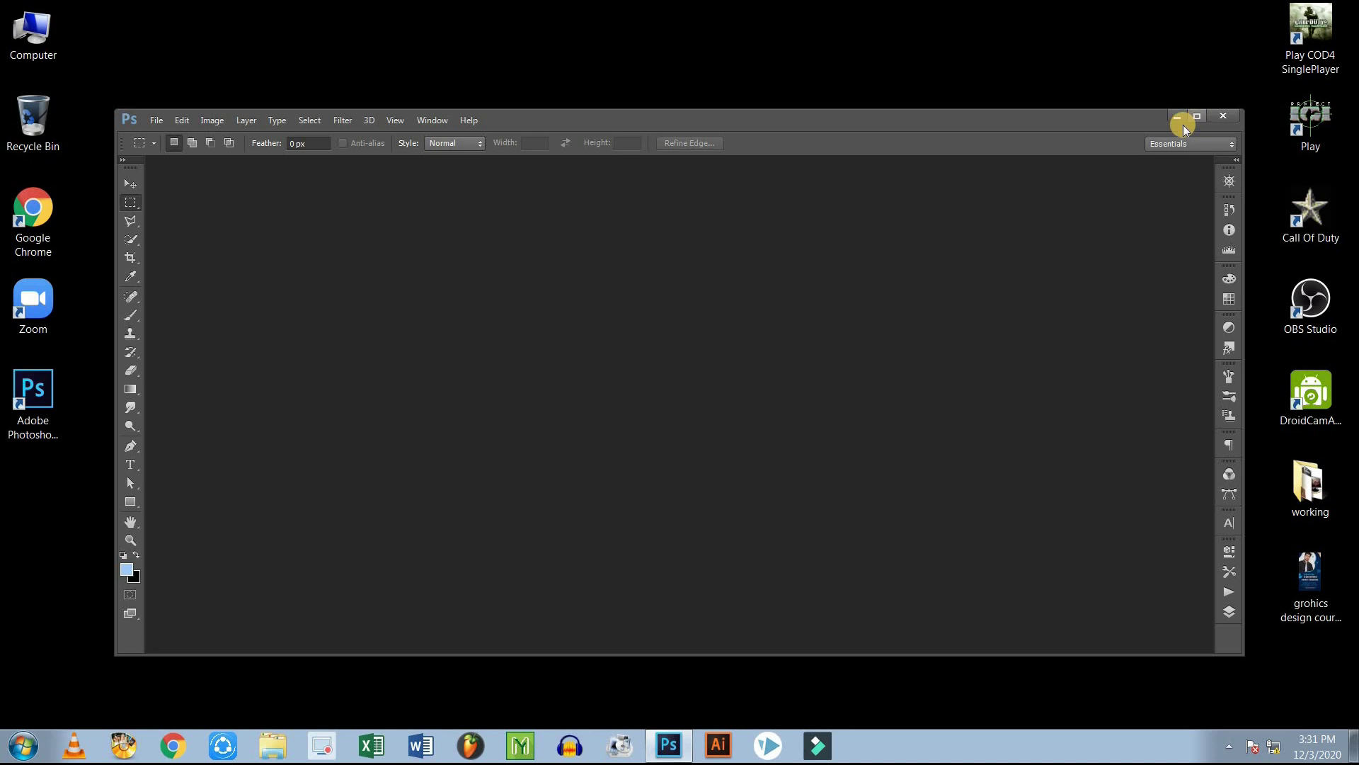
left_click_drag(1122, 121, 1145, 41)
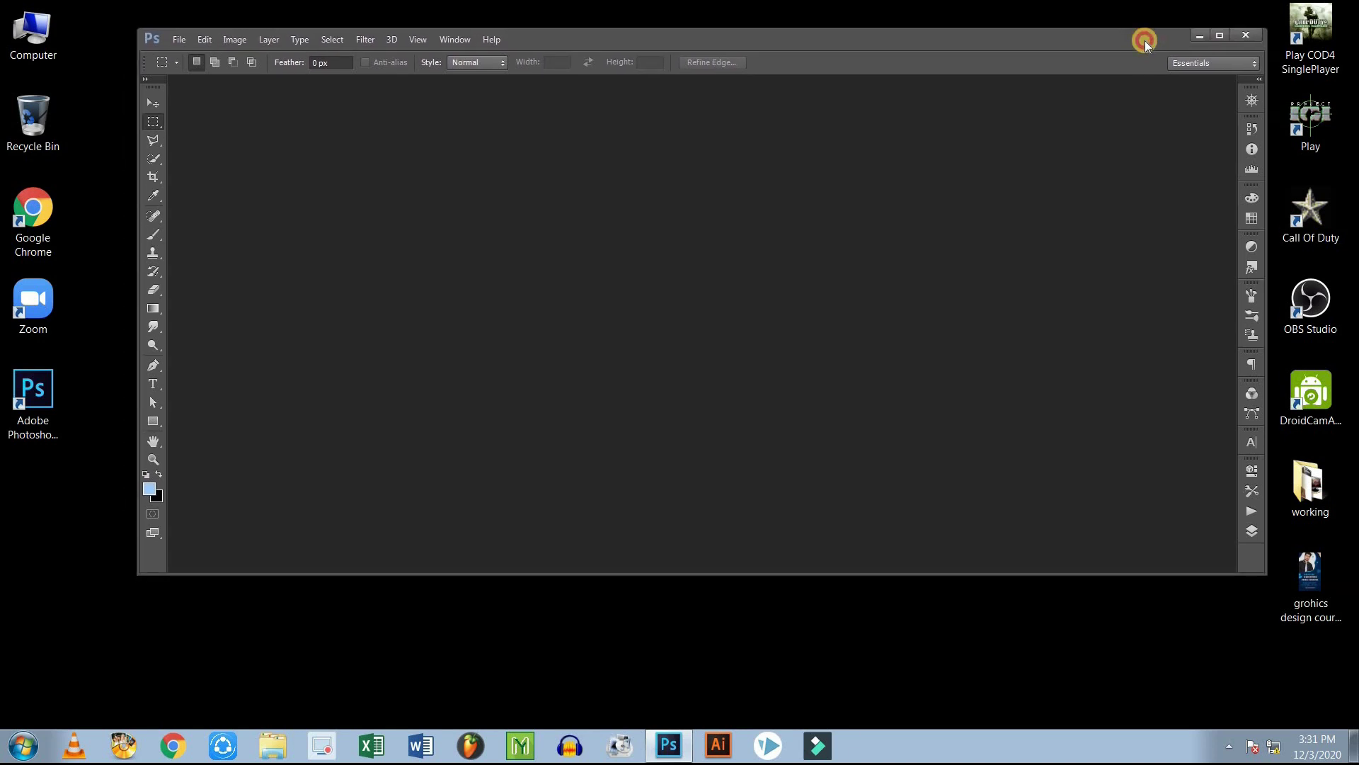
left_click_drag(947, 51, 915, 57)
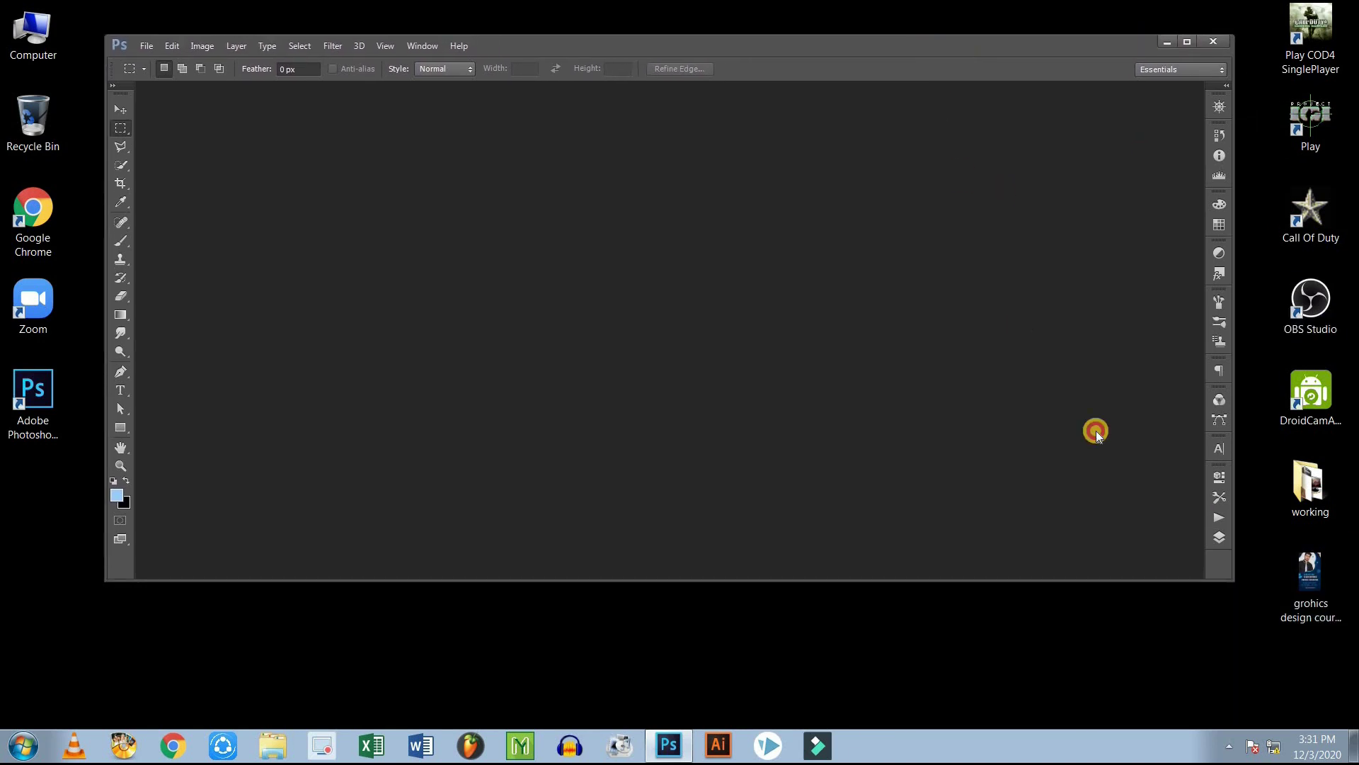
left_click(1302, 568)
left_click_drag(1307, 572, 782, 325)
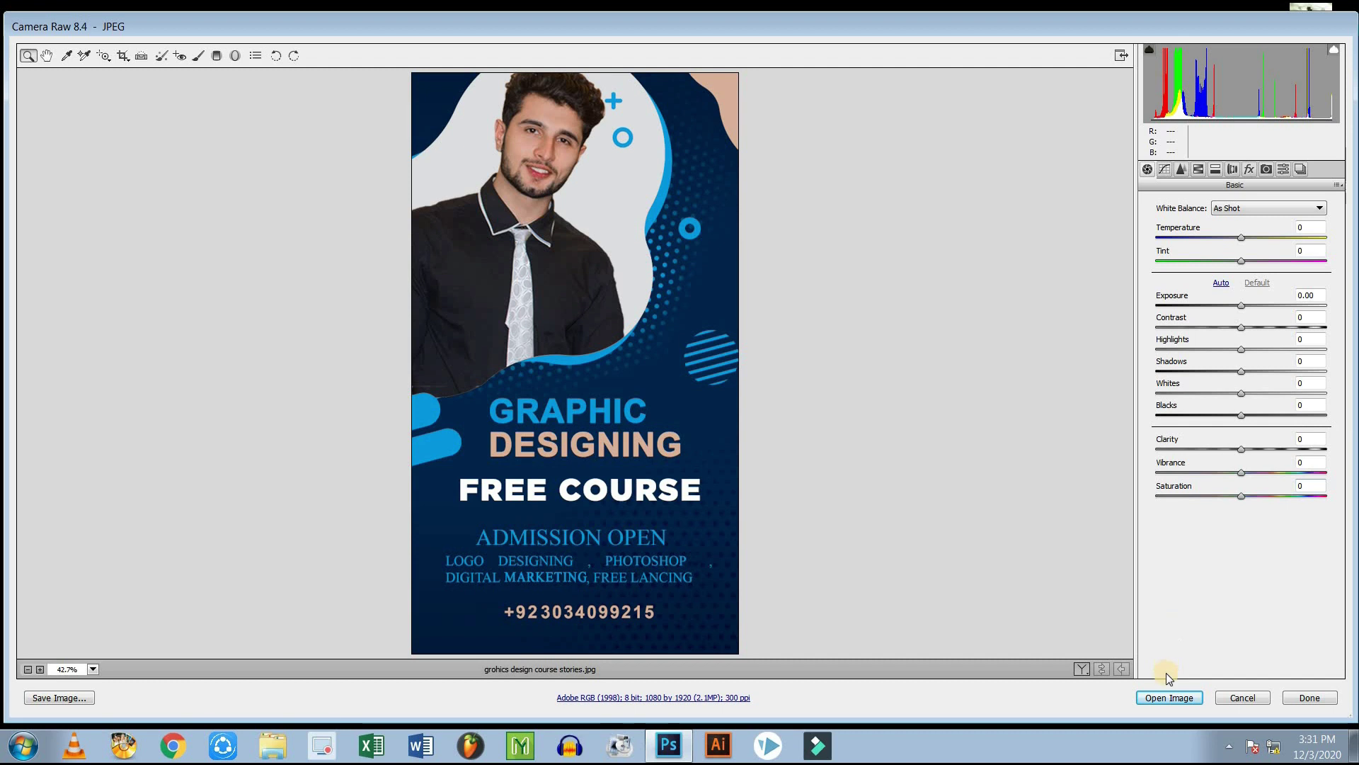
left_click(1166, 697)
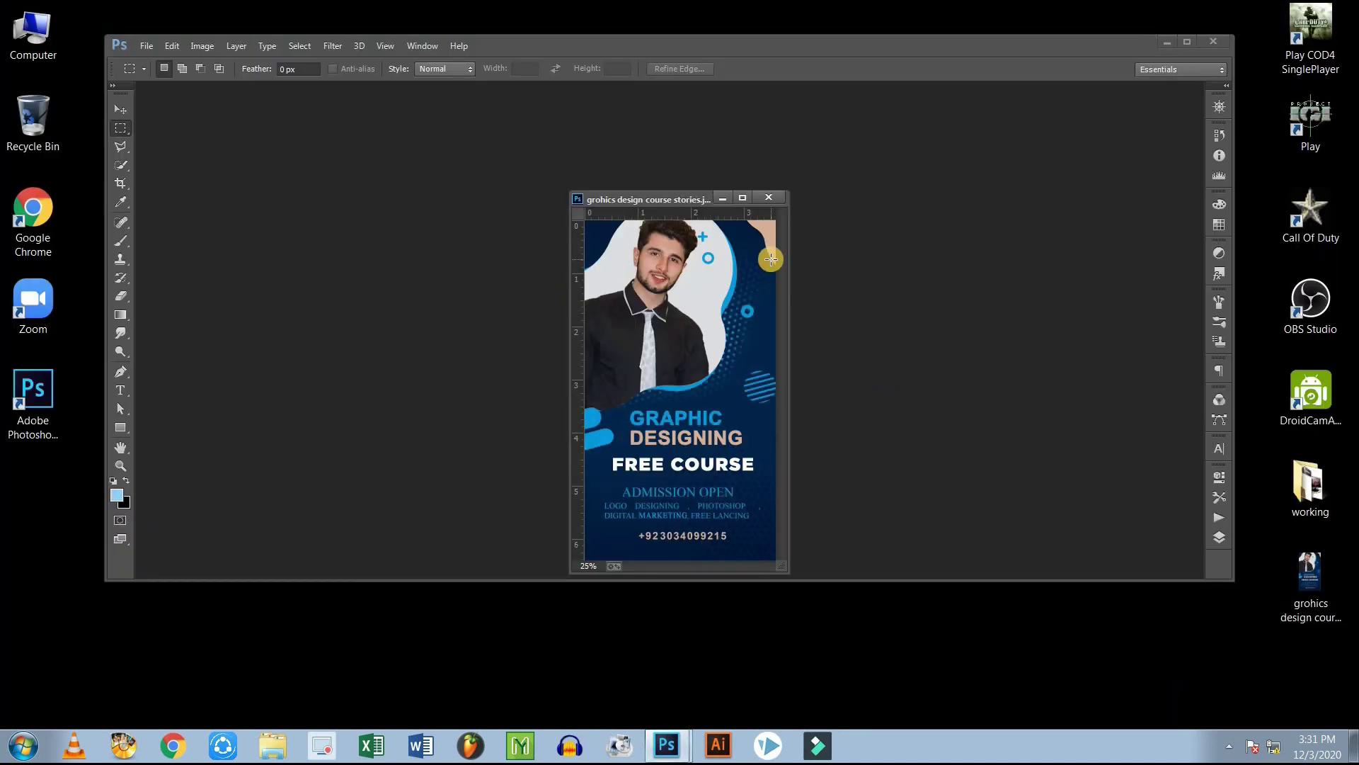
Step: Maximize the program window and try moving the floating image window around the workspace
left_click_drag(660, 201, 305, 139)
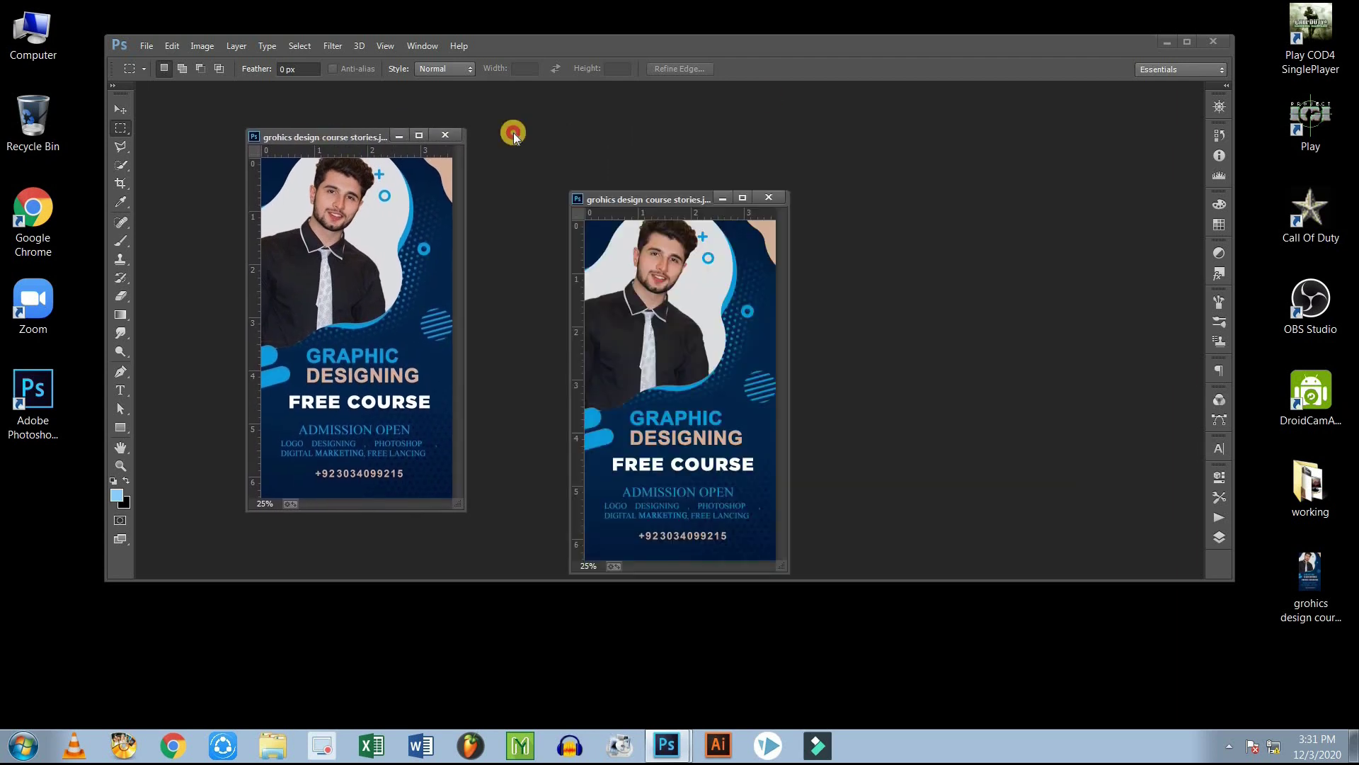
left_click(1189, 43)
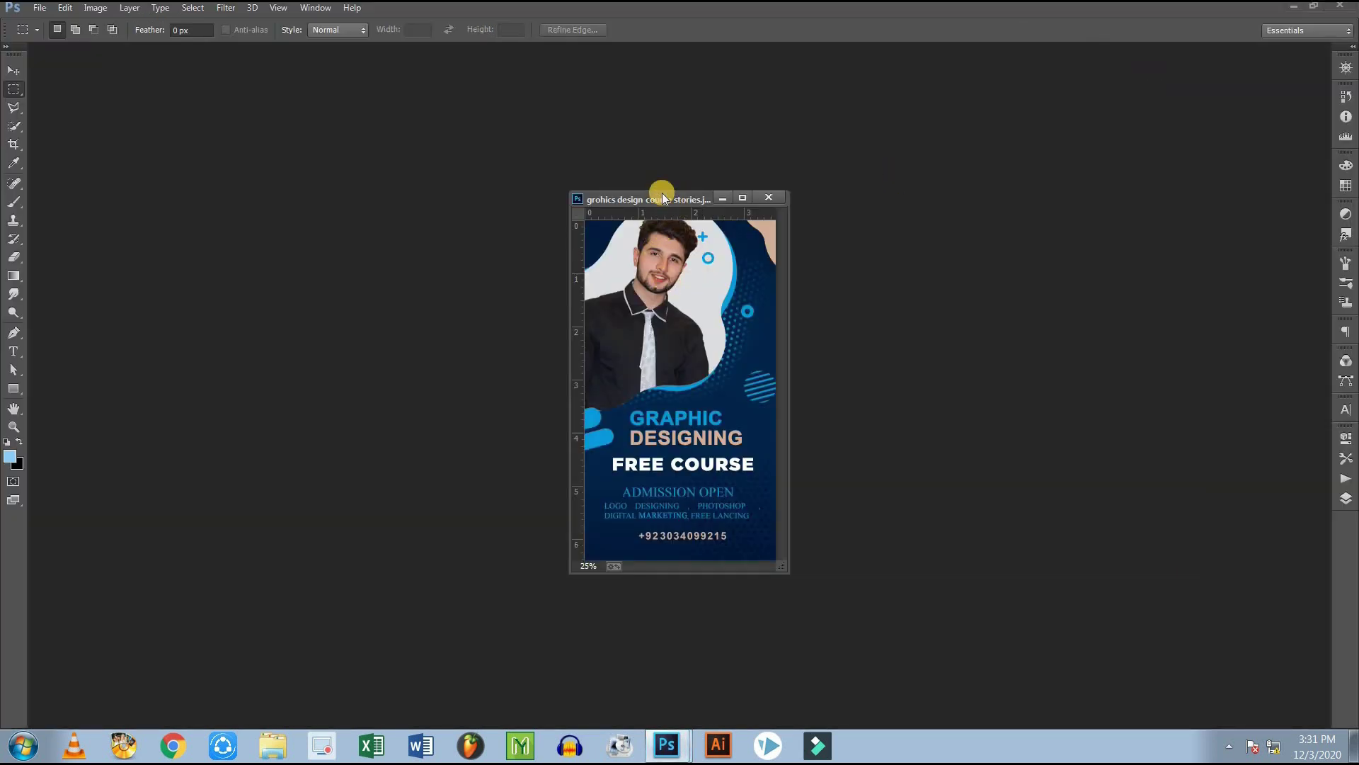
left_click_drag(652, 194, 711, 155)
left_click_drag(809, 128, 509, 157)
Step: Open "grohics design course stories" from the Desktop folder a second time through Camera Raw
left_click(37, 9)
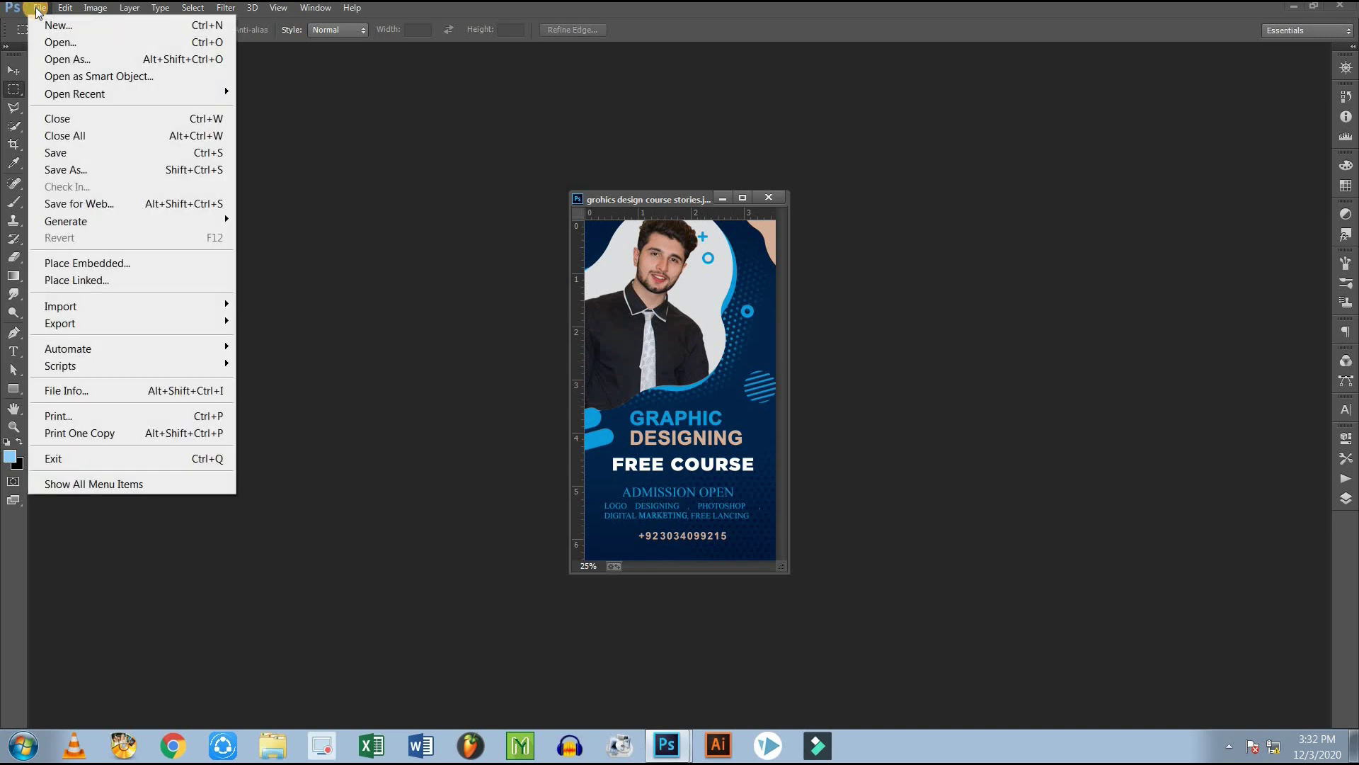
left_click(53, 42)
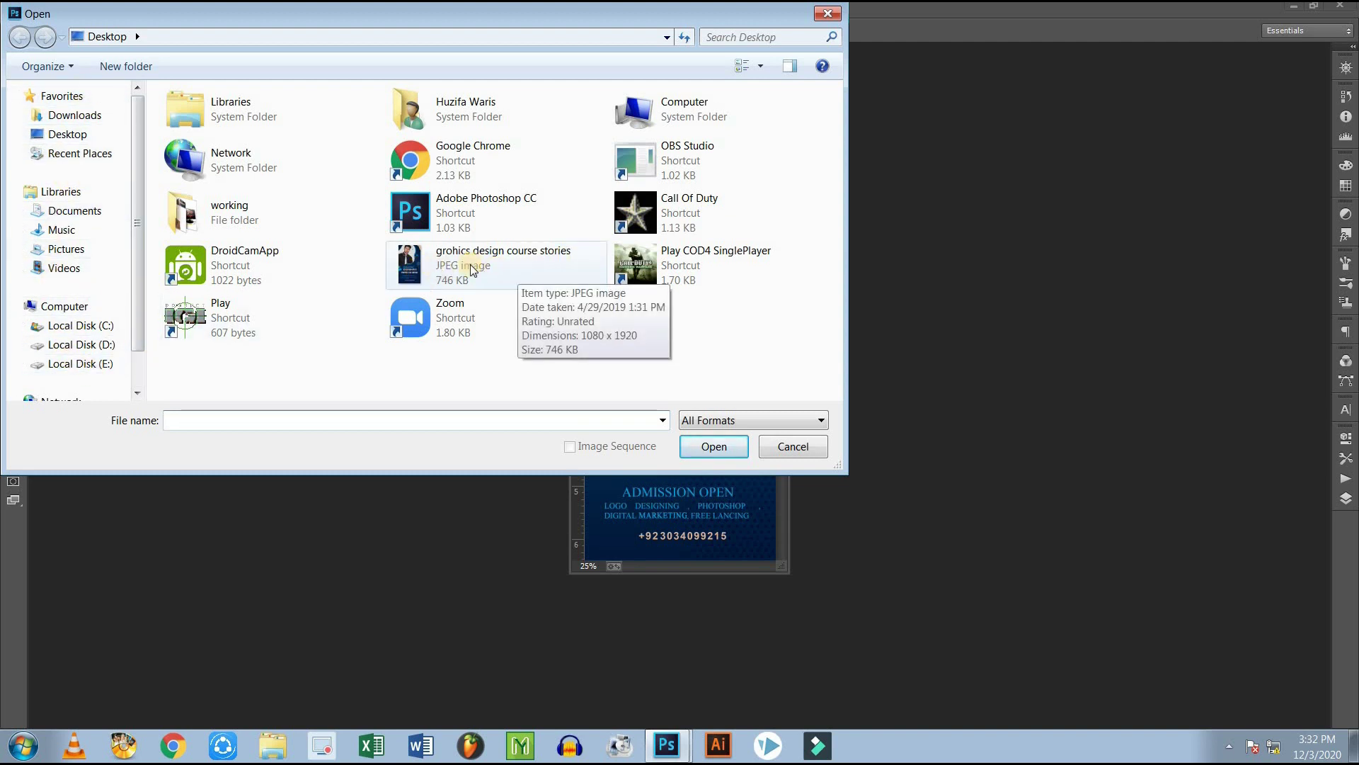
left_click(446, 267)
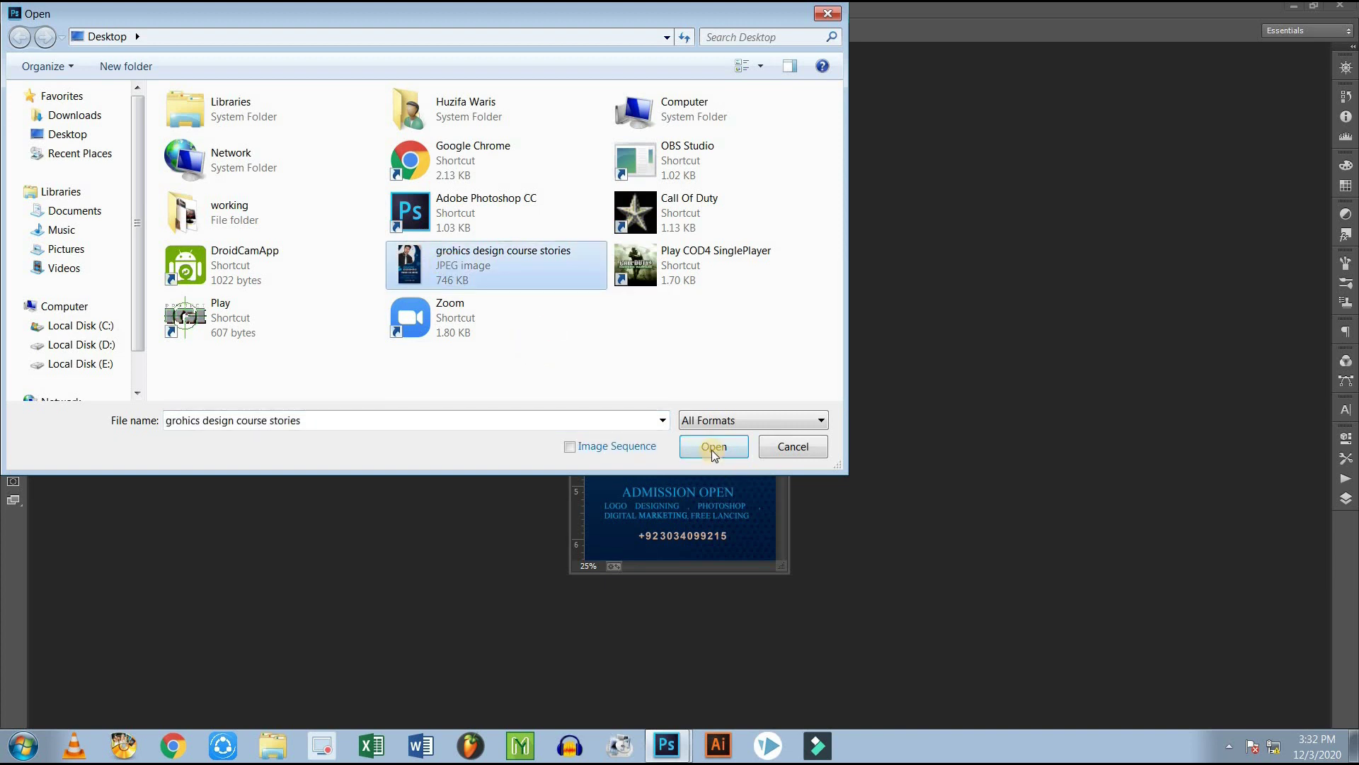
left_click(712, 448)
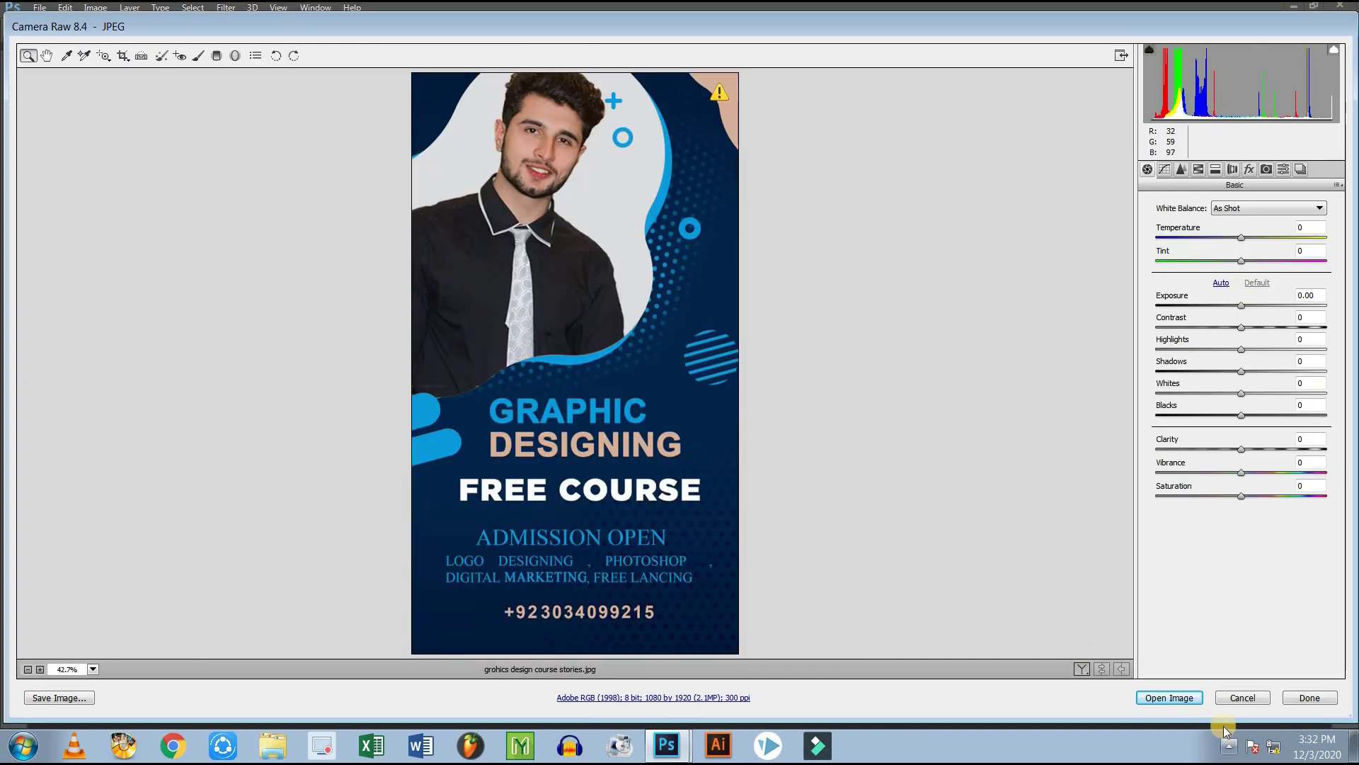
left_click(1172, 698)
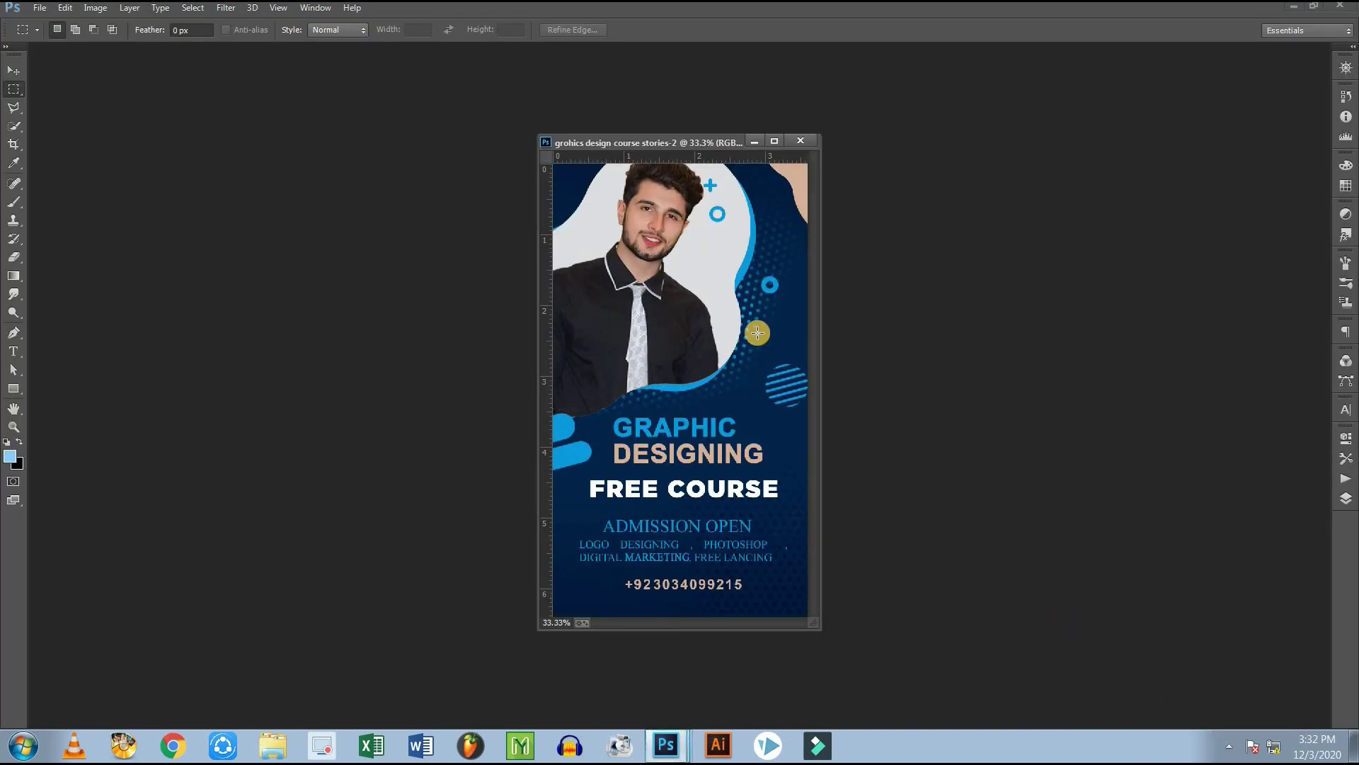
Step: Dock both floating image windows as tabbed documents and switch between the two
left_click_drag(646, 145, 297, 80)
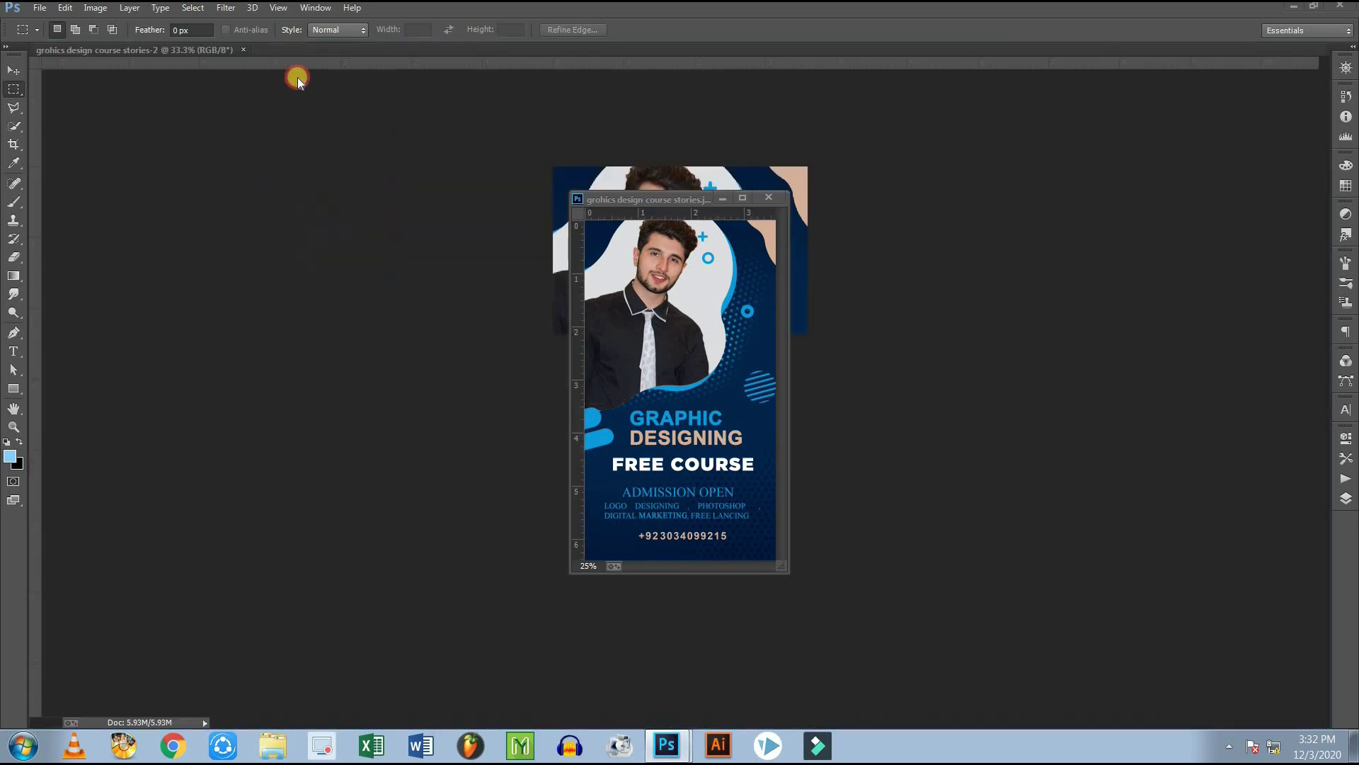
left_click_drag(638, 205, 390, 57)
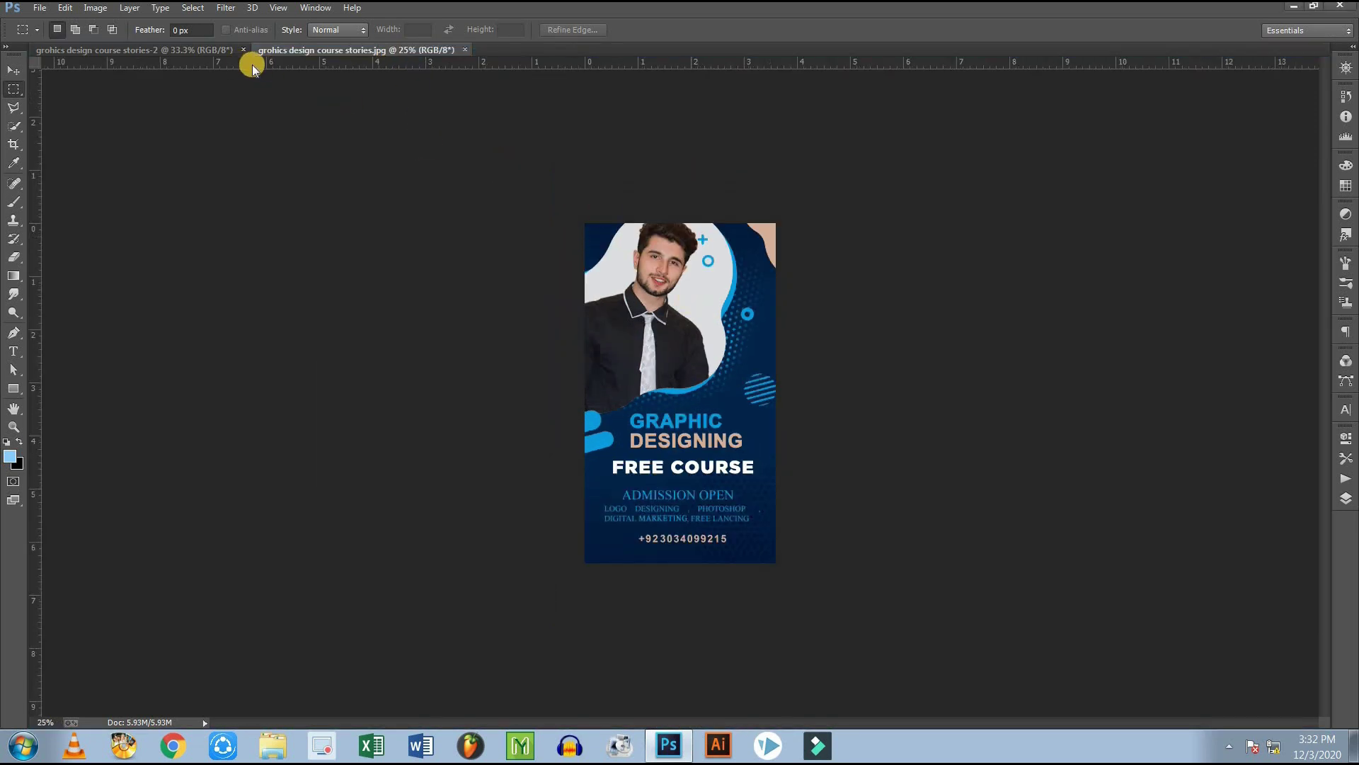
left_click(199, 52)
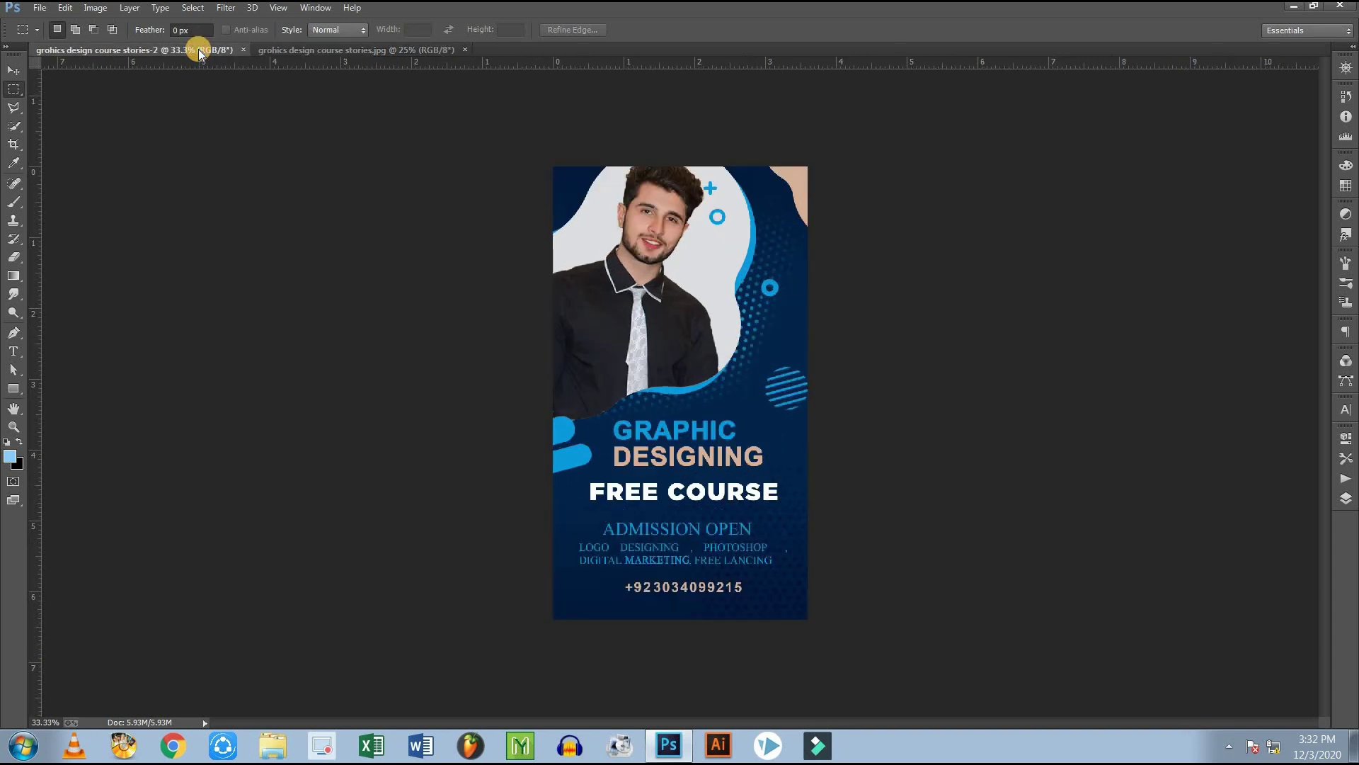
left_click(282, 51)
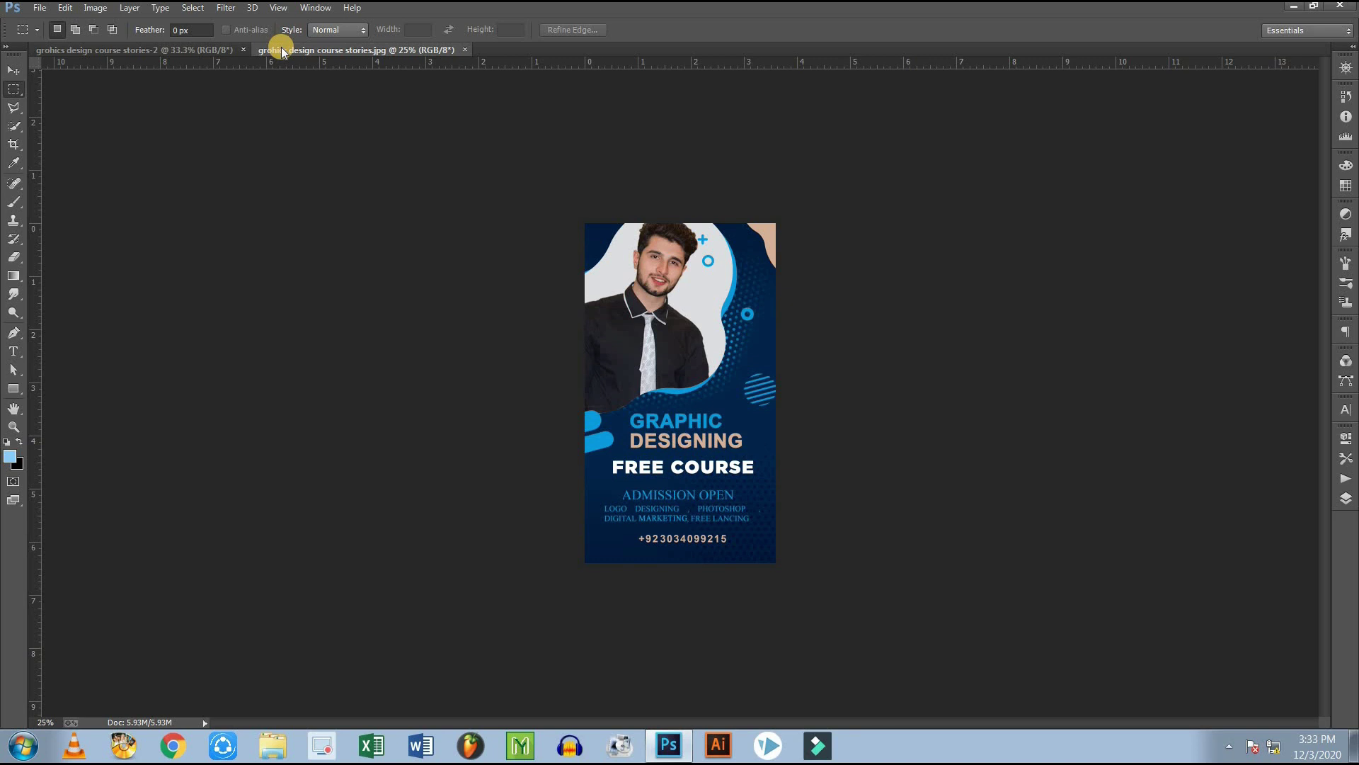
Step: Close both open image documents without saving changes
left_click(465, 50)
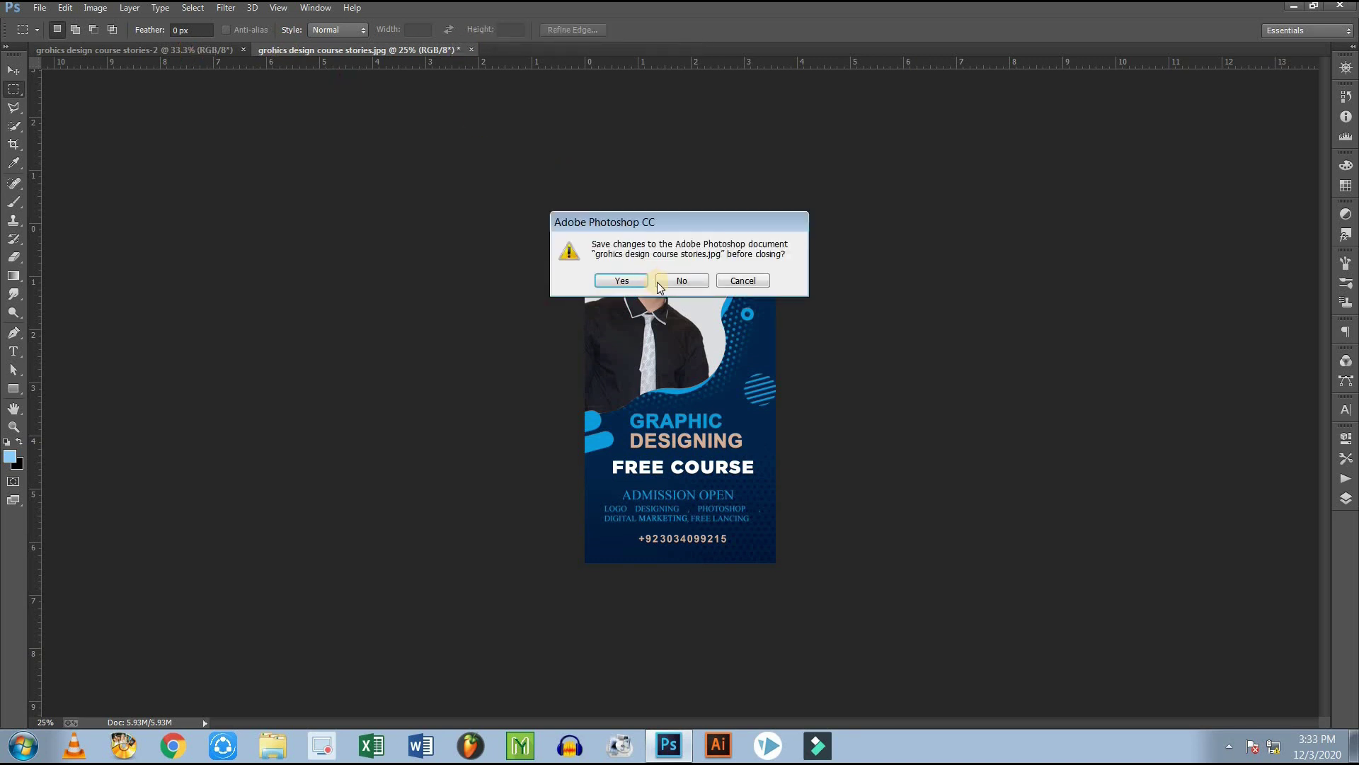
left_click(679, 279)
left_click(242, 50)
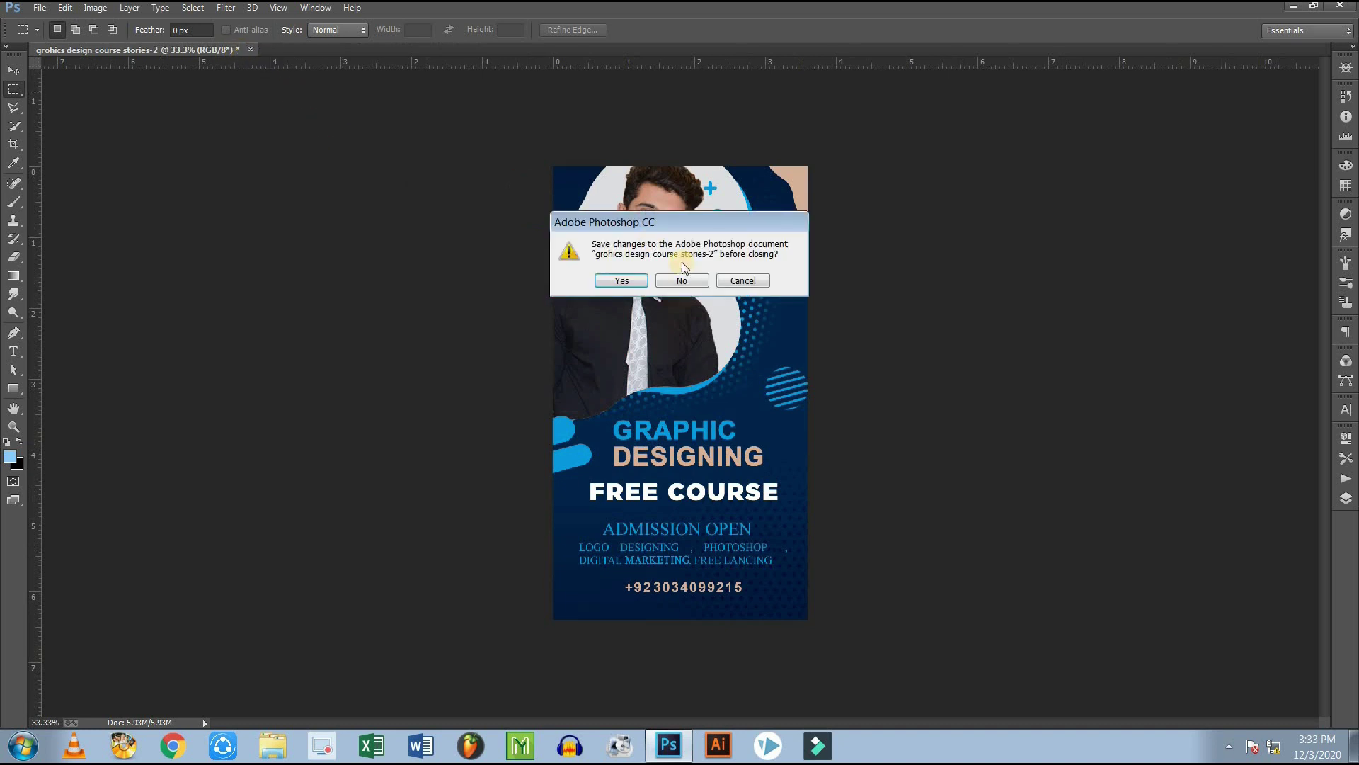
left_click(682, 281)
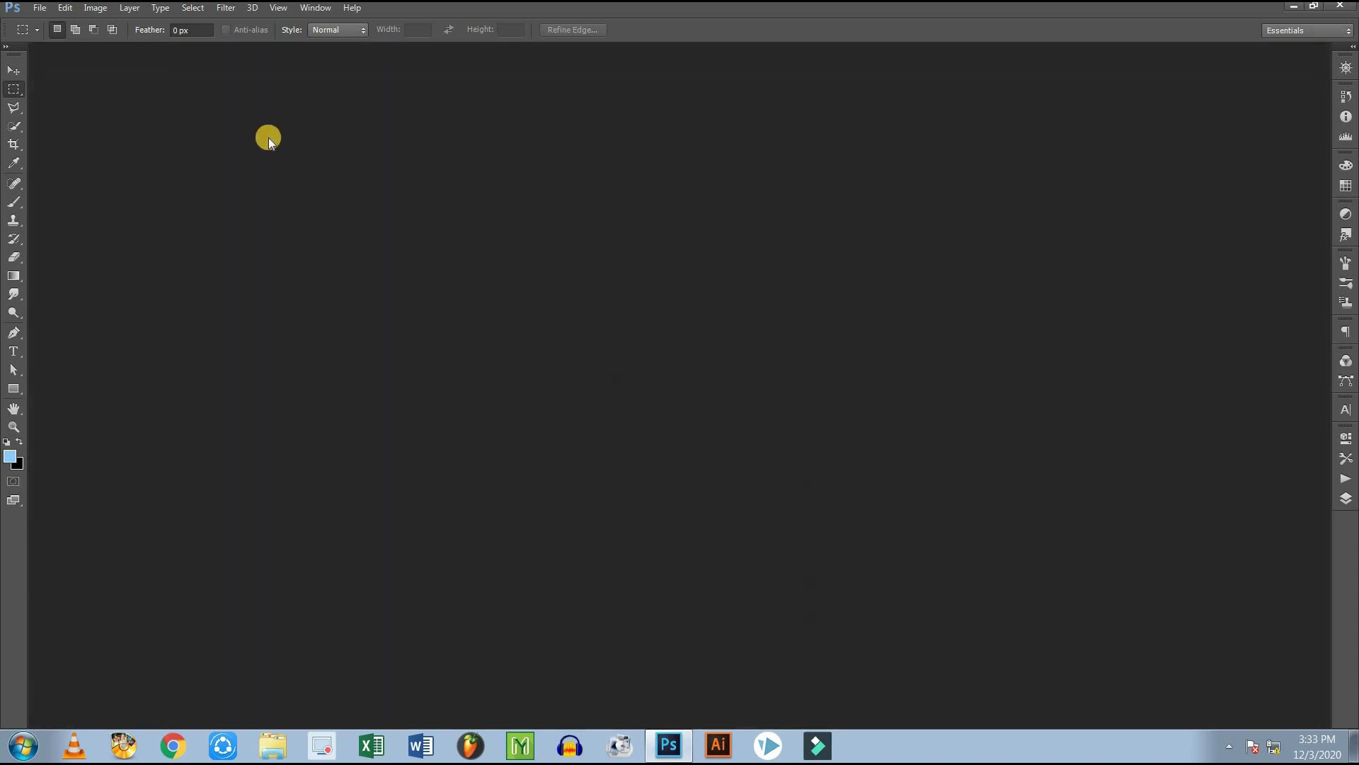
Step: Start a new document and move its settings dialog closer to the middle of the workspace
left_click(38, 9)
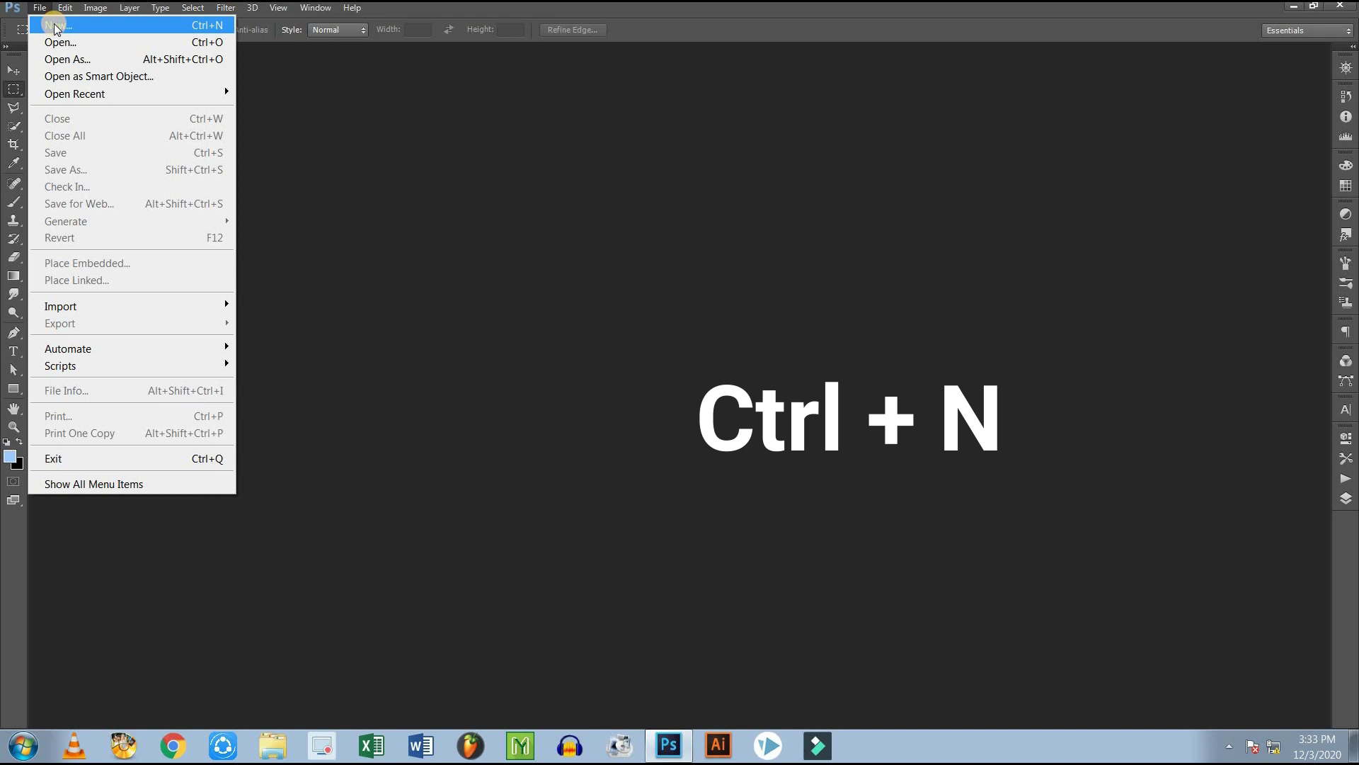
left_click(55, 26)
left_click_drag(451, 146, 553, 172)
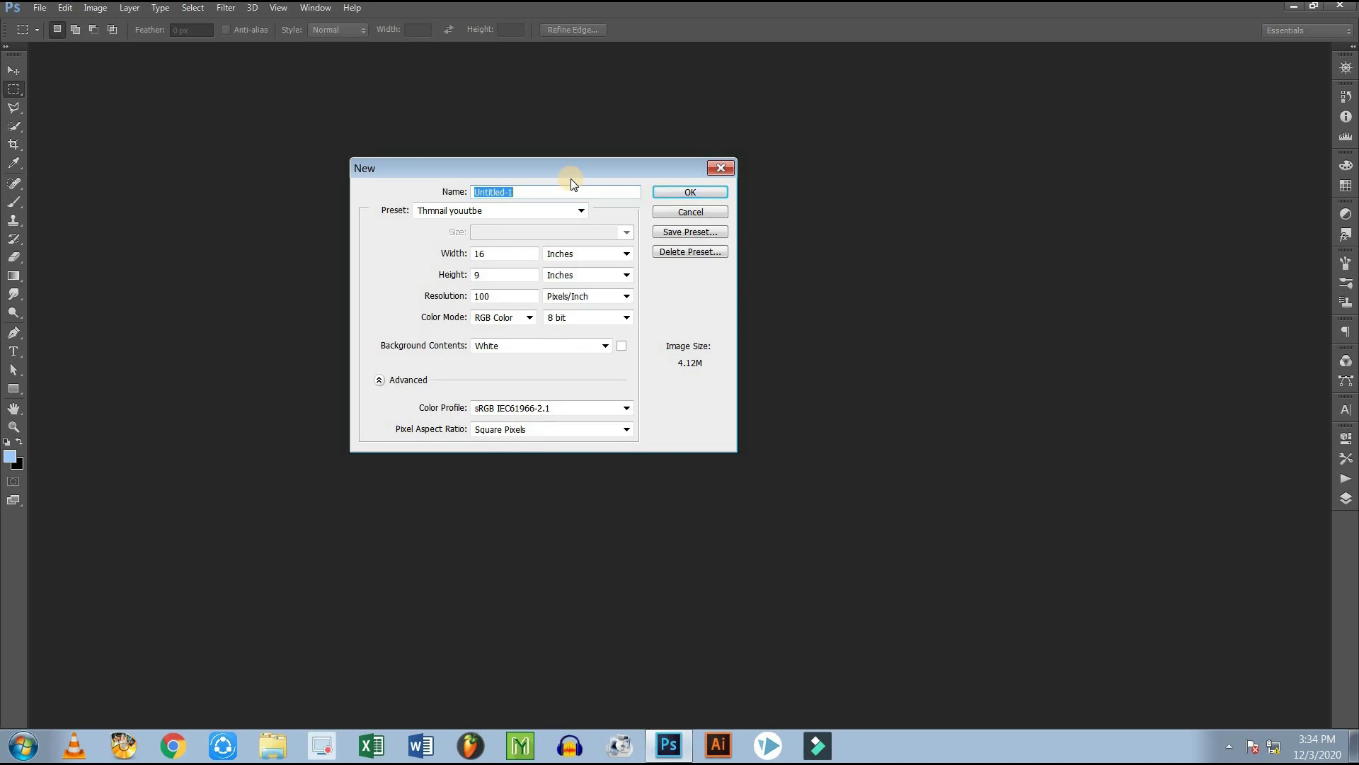
left_click(538, 191)
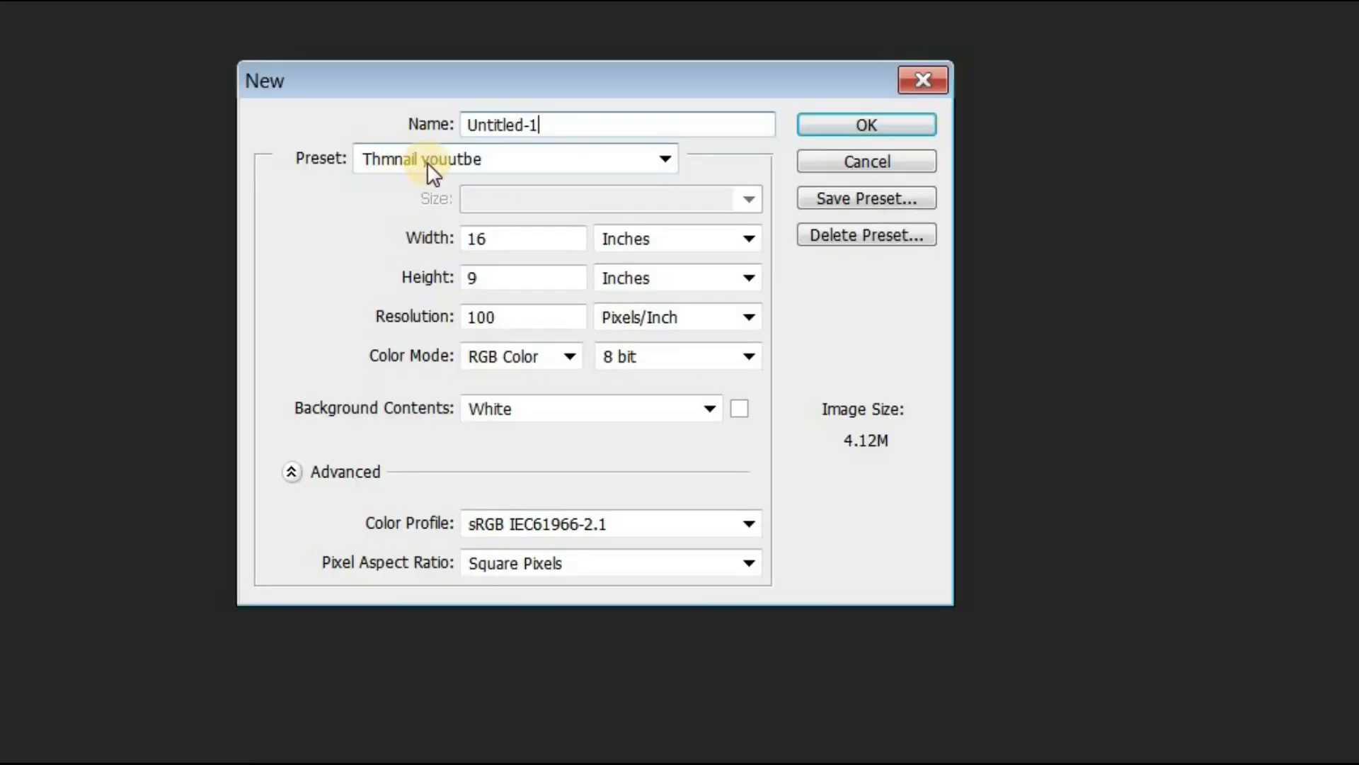
Step: Try the U.S. Paper preset, then International Paper, and view its paper sizes while keeping A4
left_click(629, 164)
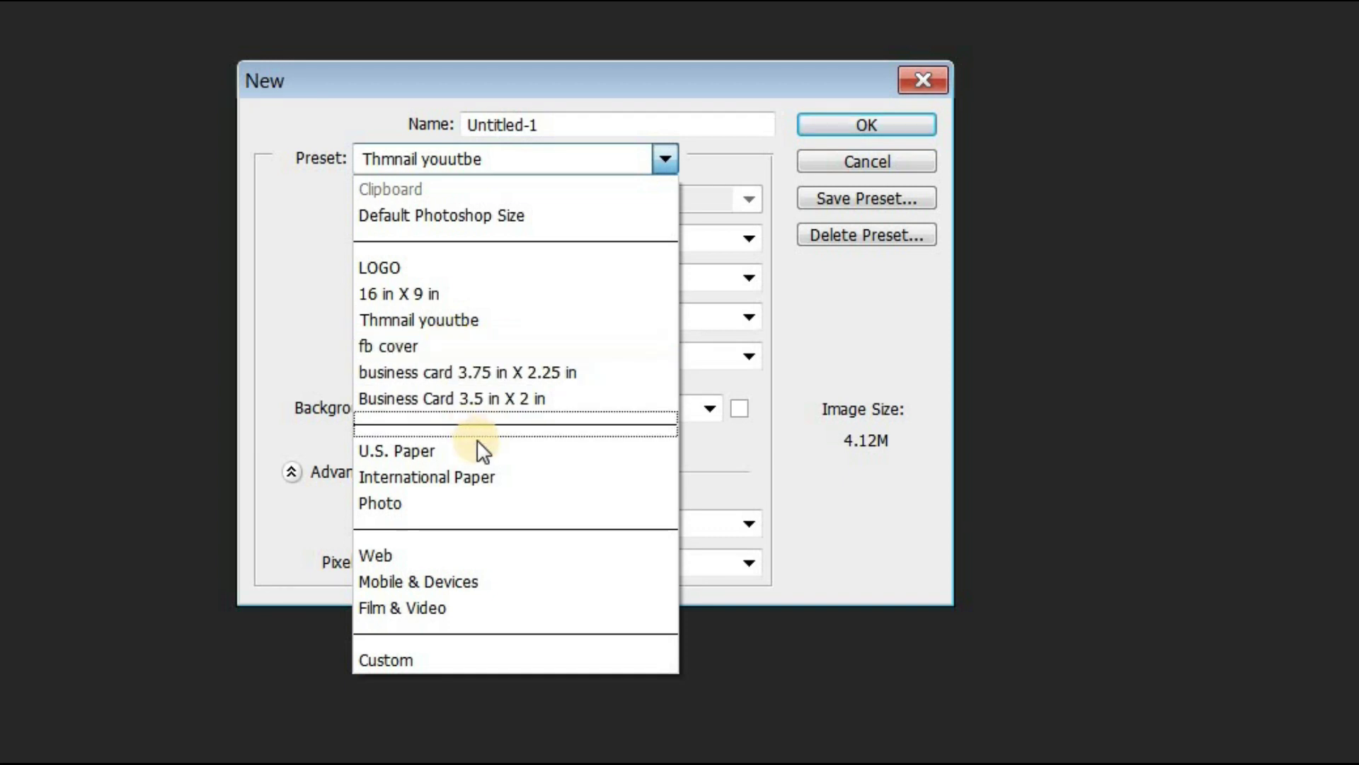
left_click(408, 453)
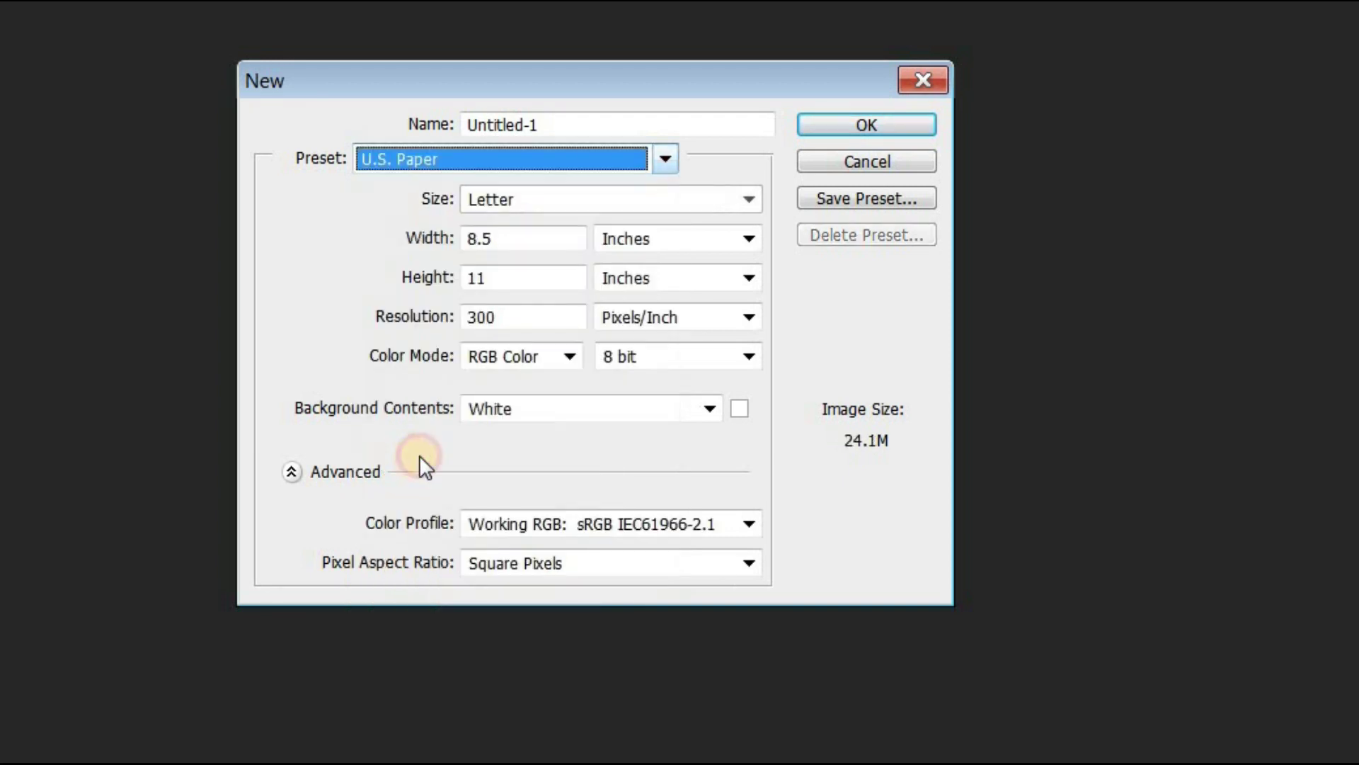
left_click(523, 182)
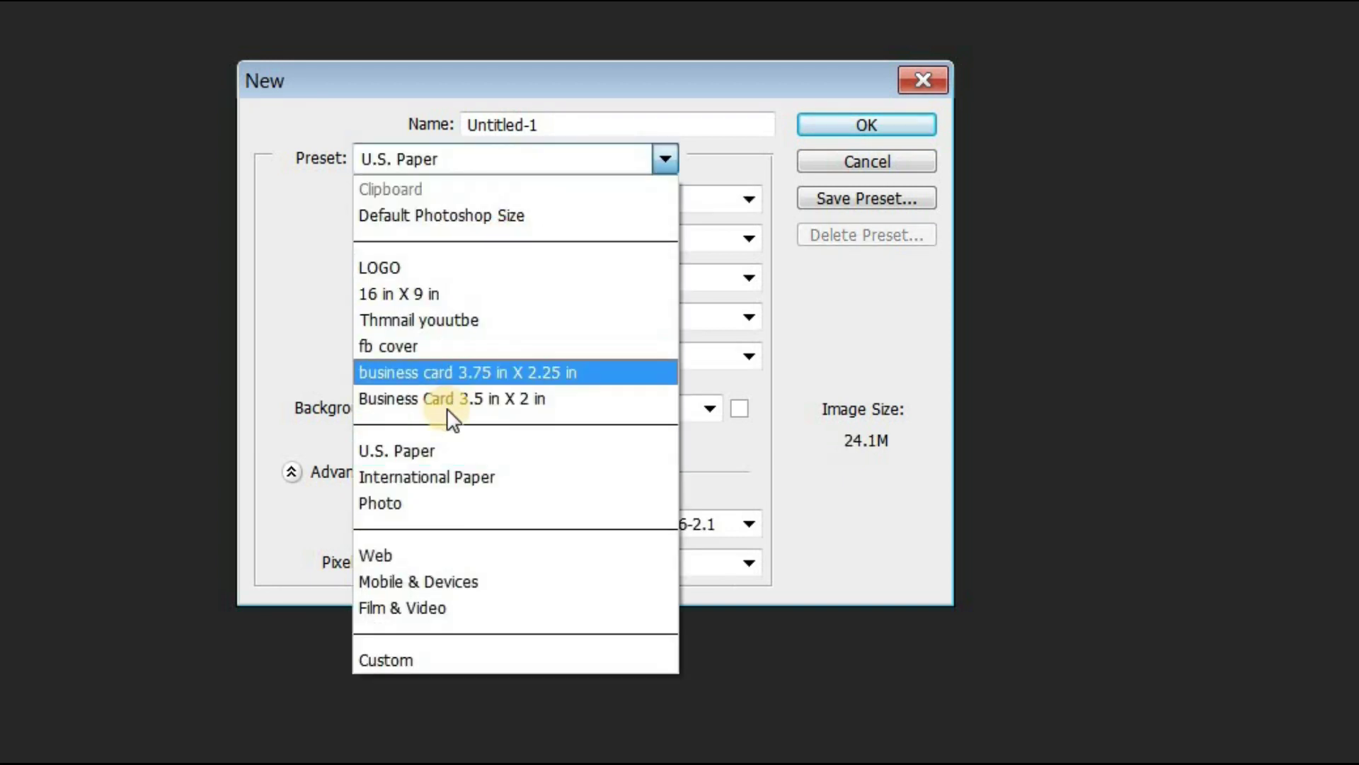
left_click(443, 474)
left_click(520, 201)
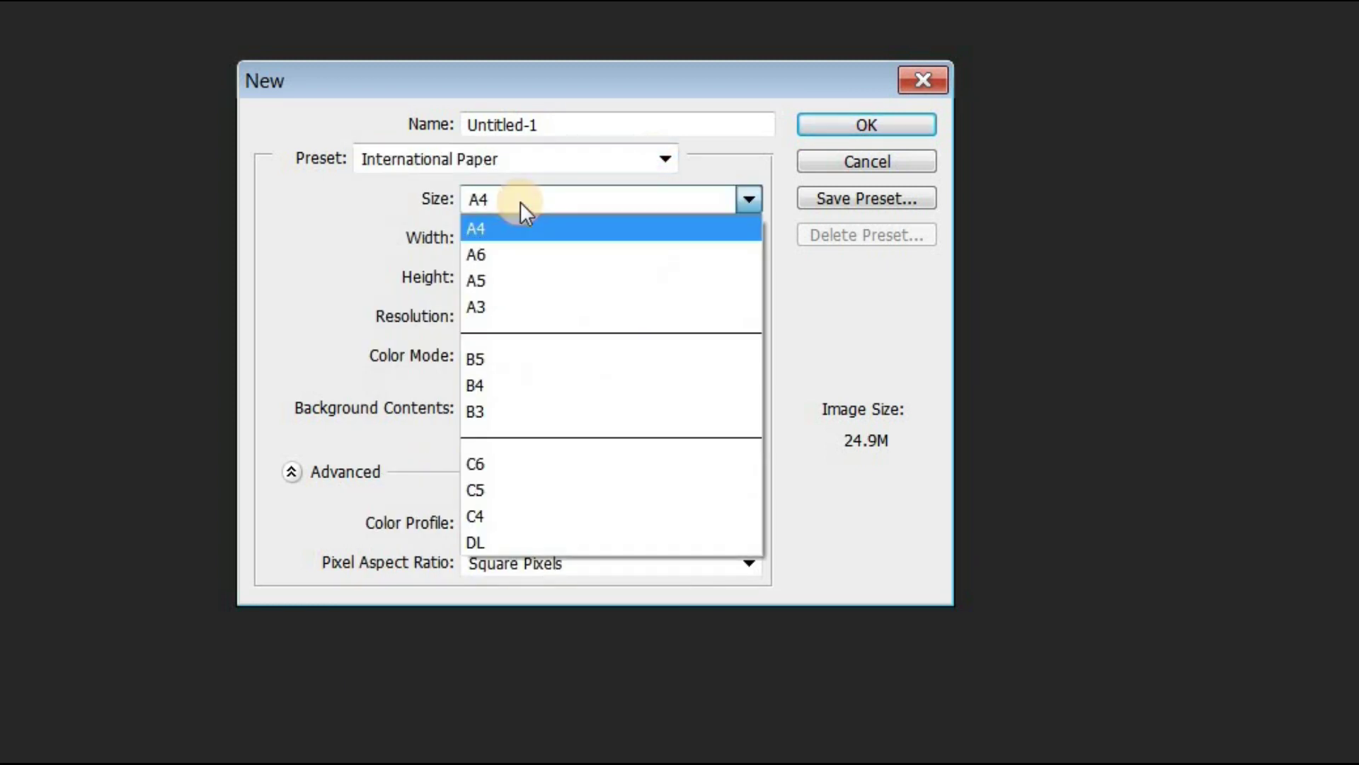
left_click(519, 201)
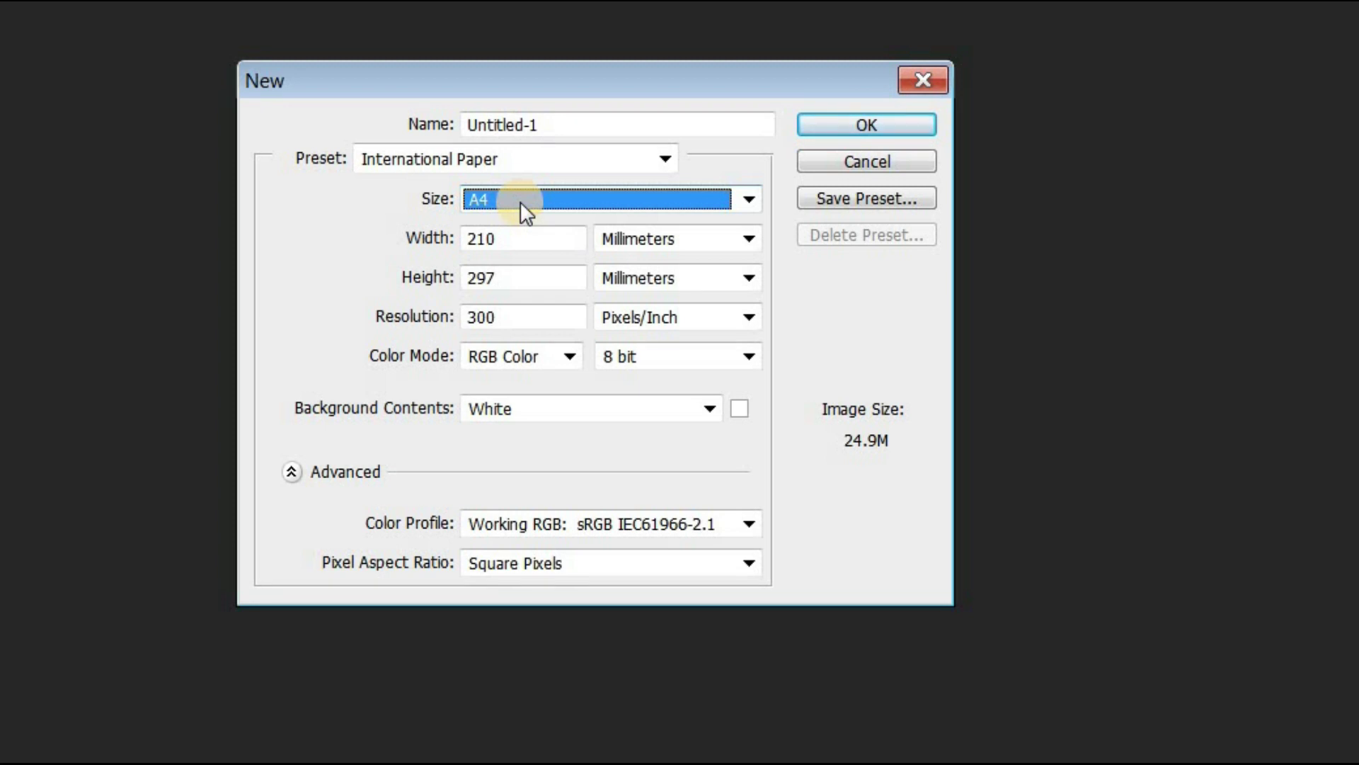
Step: Choose the Photo preset and look through its landscape and portrait sizes, keeping Landscape, 2 x 3
left_click(534, 152)
left_click(558, 159)
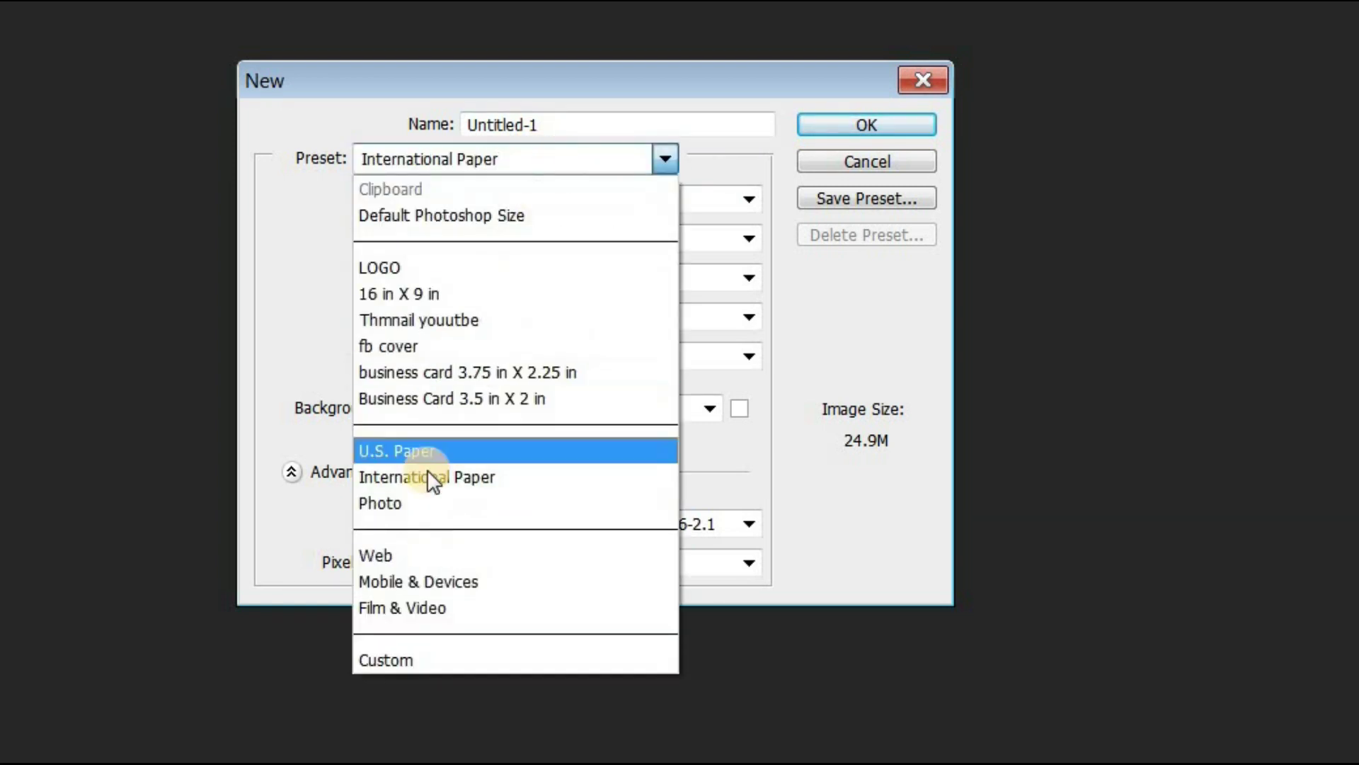
left_click(406, 501)
left_click(617, 199)
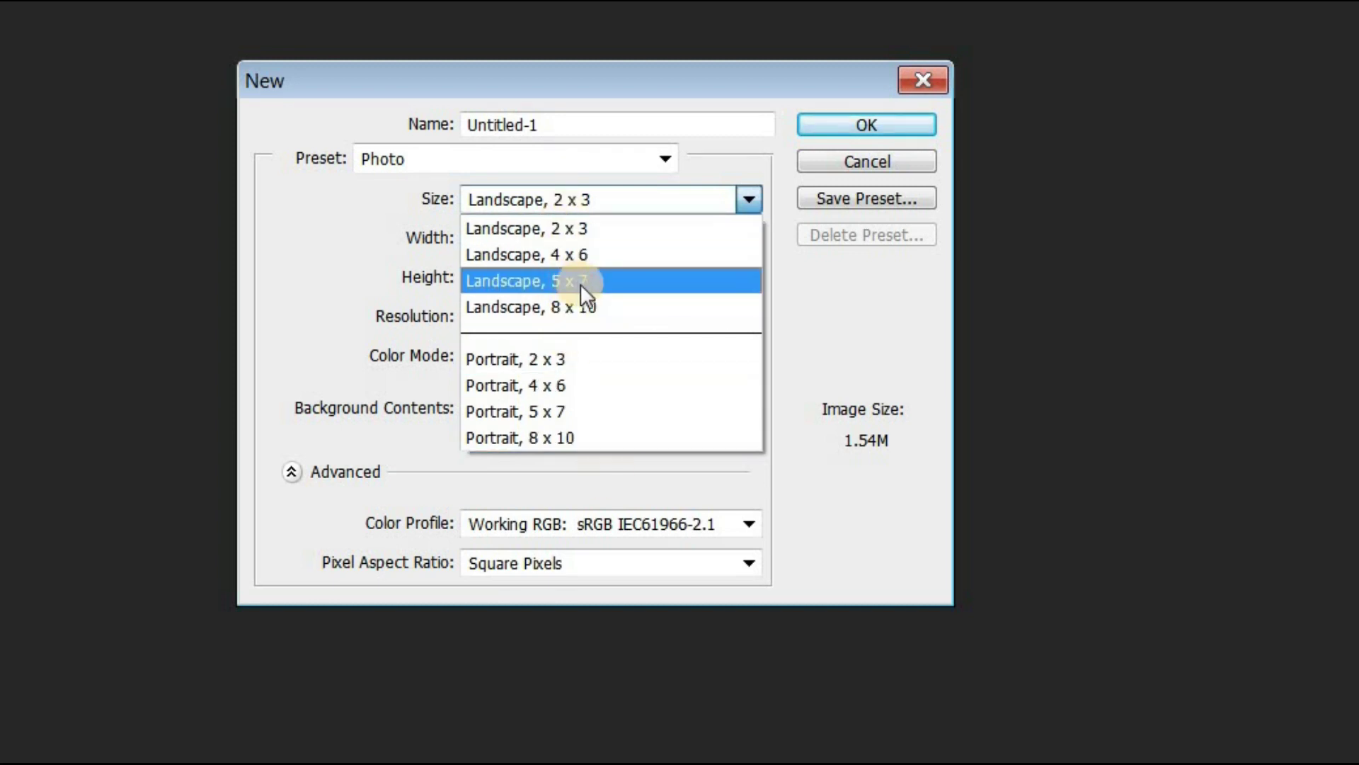
left_click(624, 198)
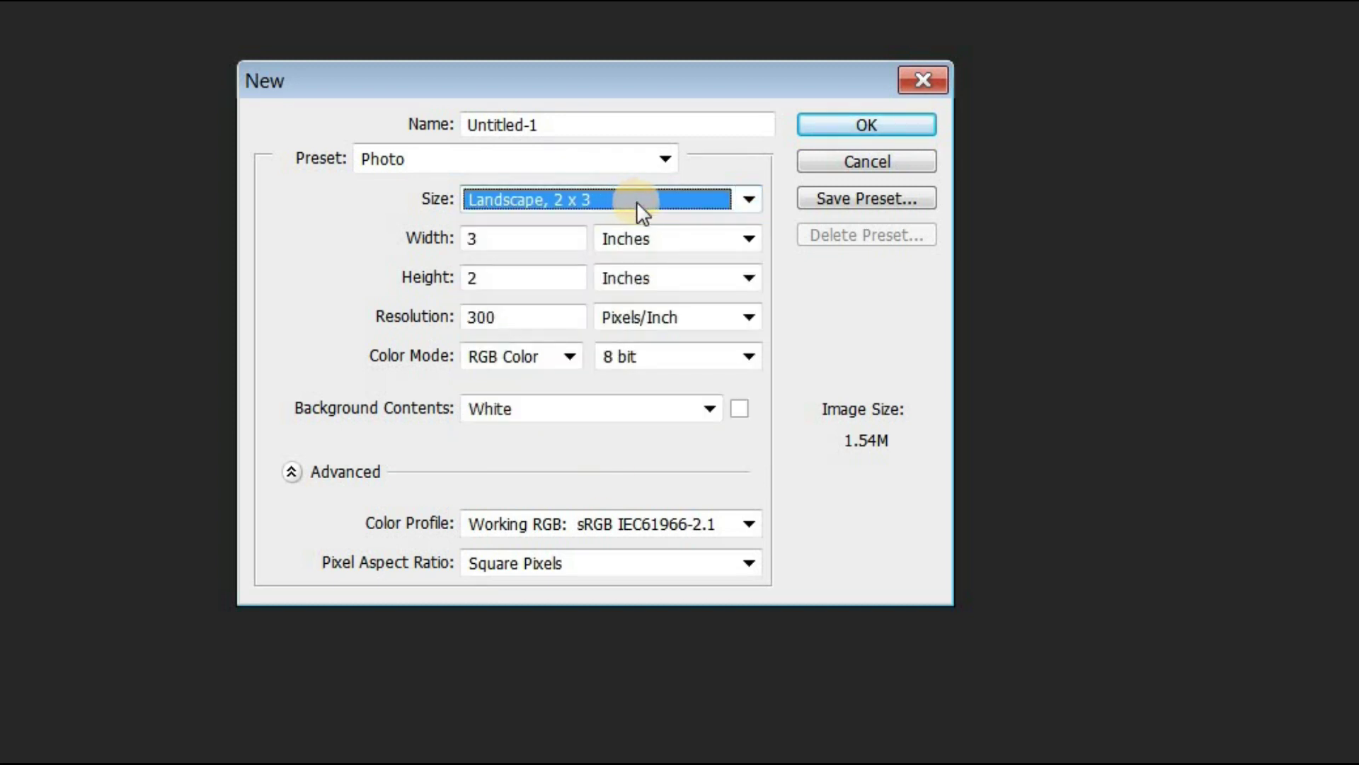
Step: Look through the available document presets and switch the new document to Custom
left_click(604, 165)
left_click(605, 166)
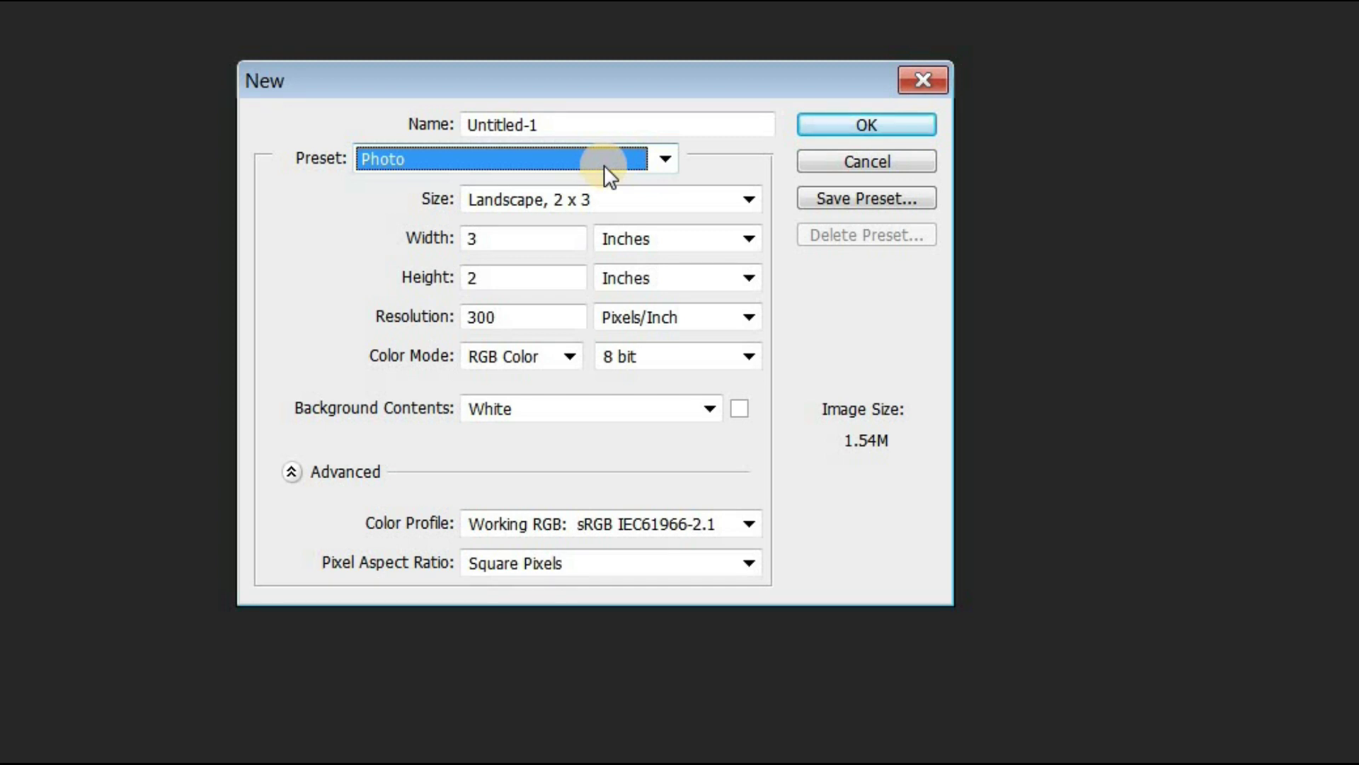
left_click(605, 164)
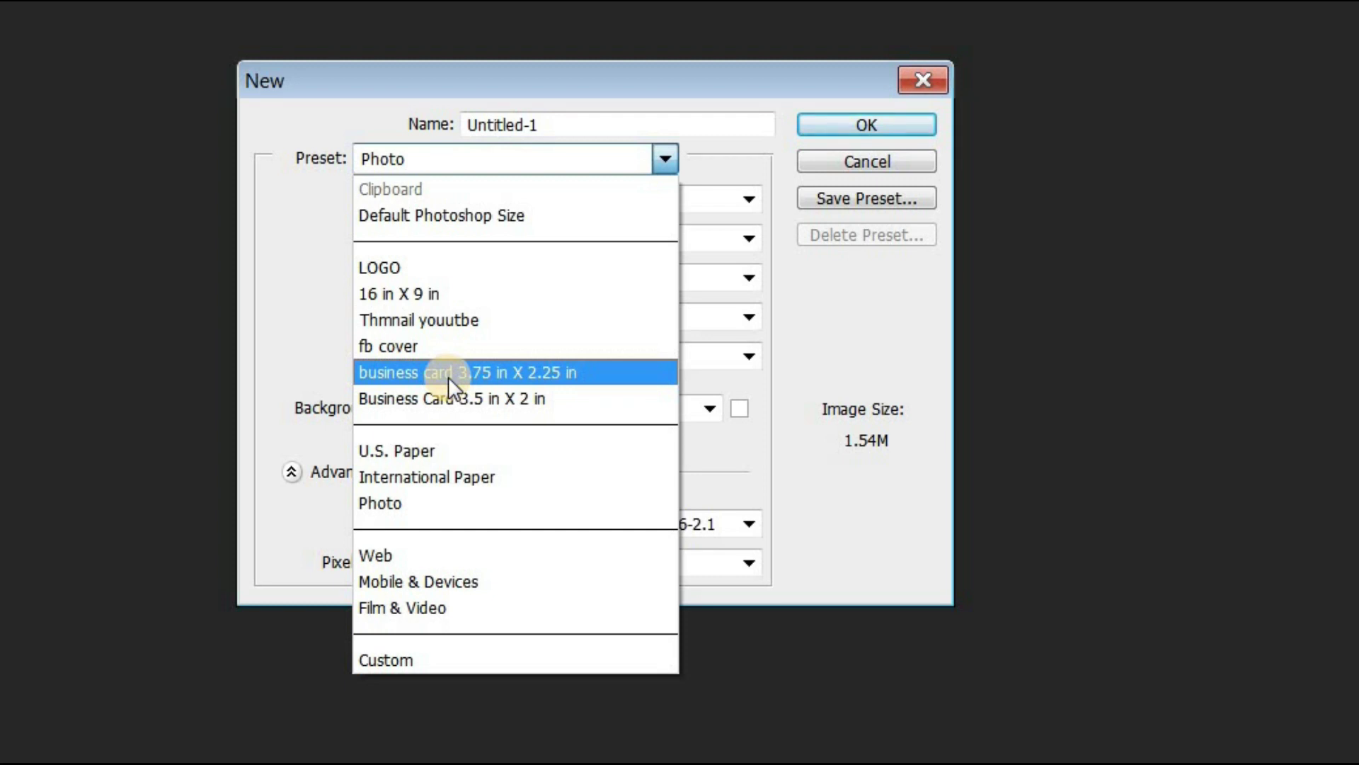
left_click(656, 149)
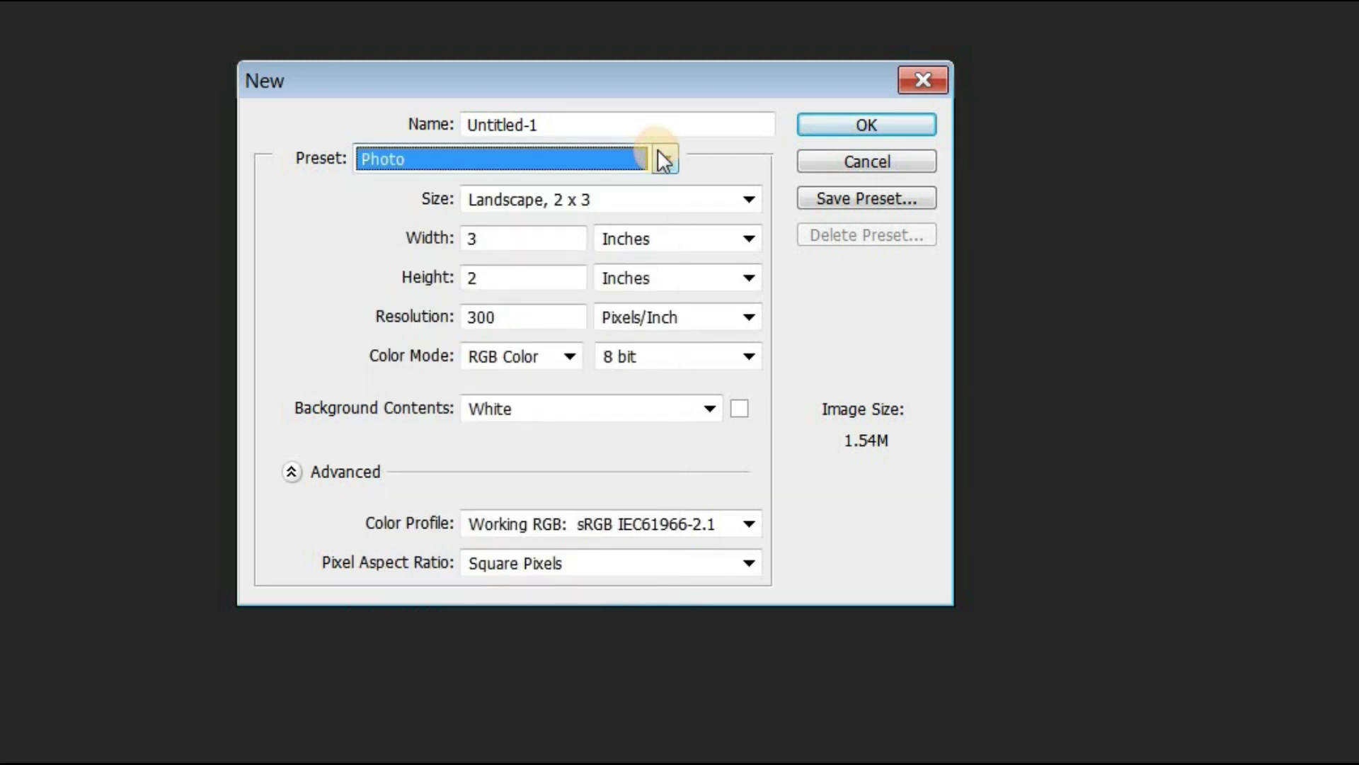
left_click(613, 153)
left_click(397, 660)
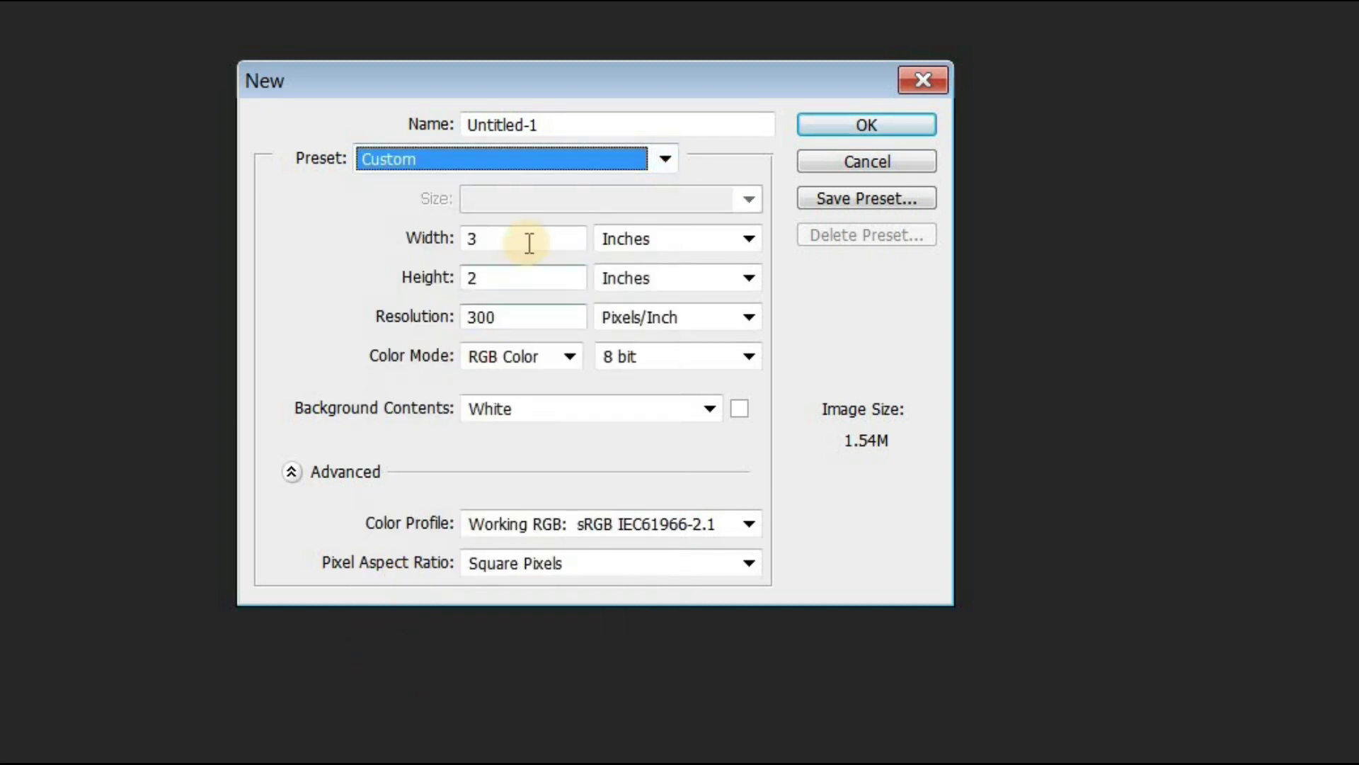
Step: Set the new document's width to 4 inches and its height to 3 inches
left_click(528, 240)
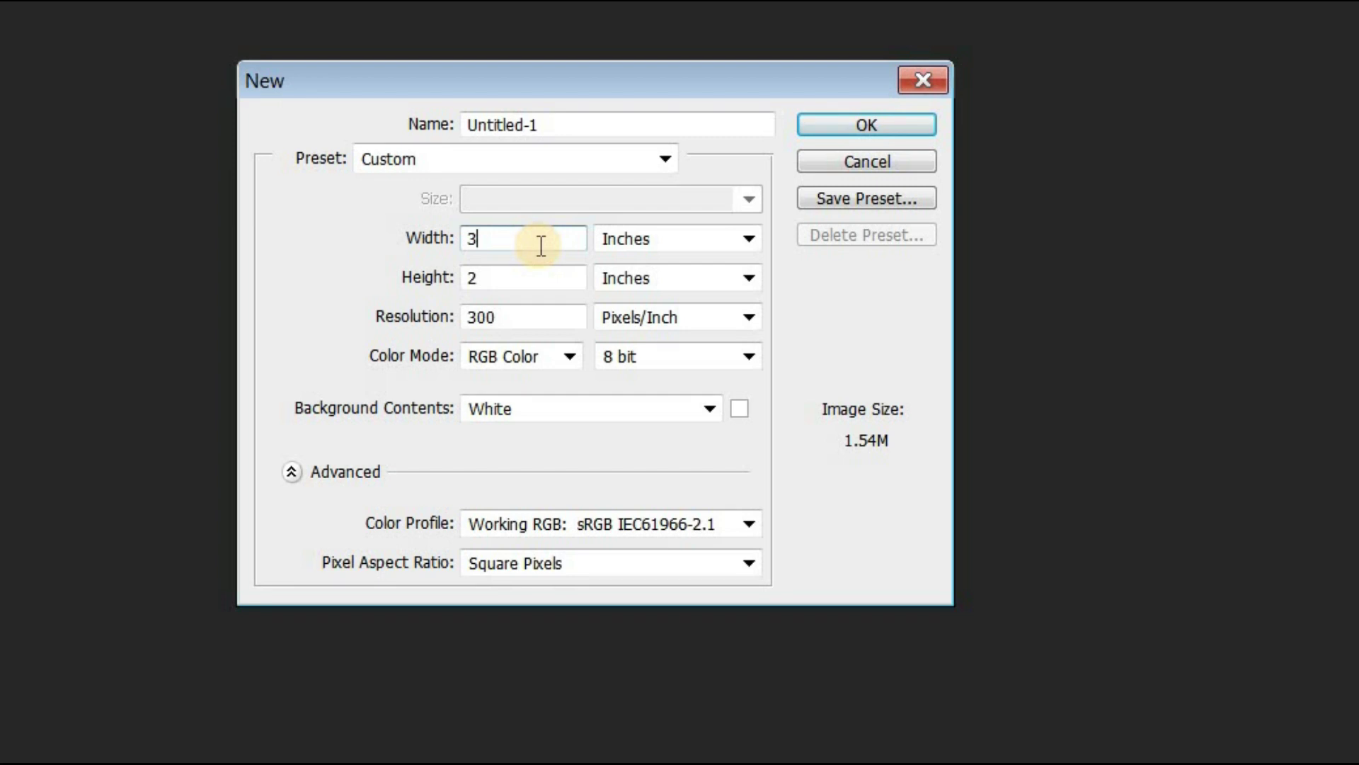
key("BackSpace")
type("4")
left_click(748, 239)
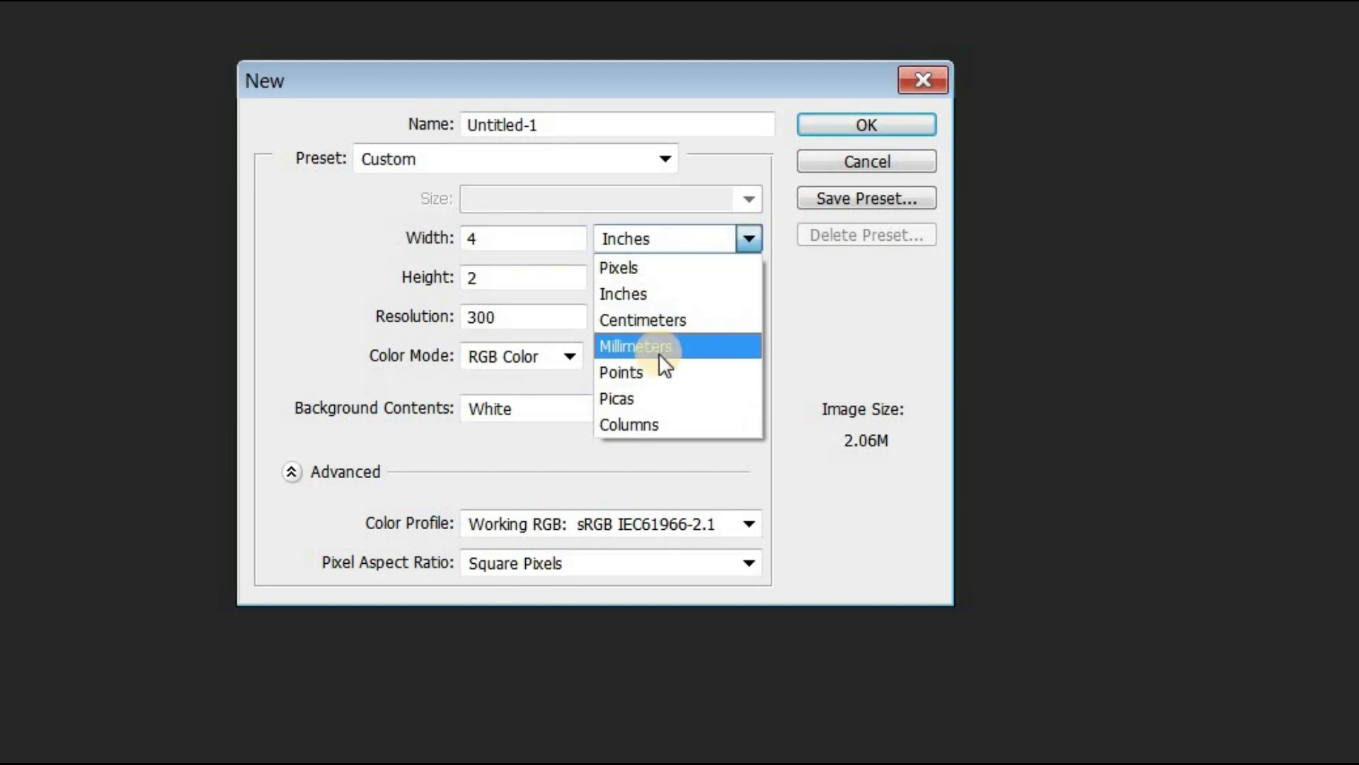
left_click(659, 299)
left_click(508, 238)
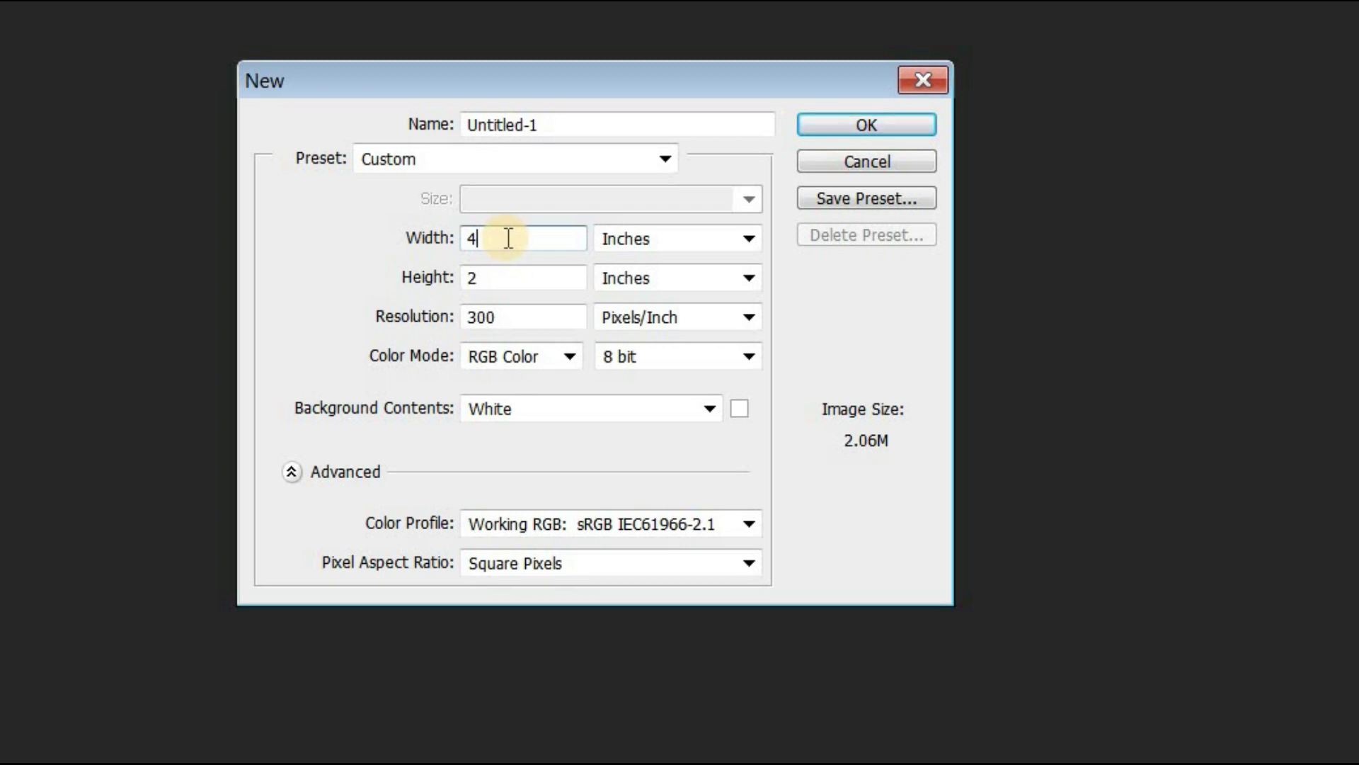
left_click(483, 282)
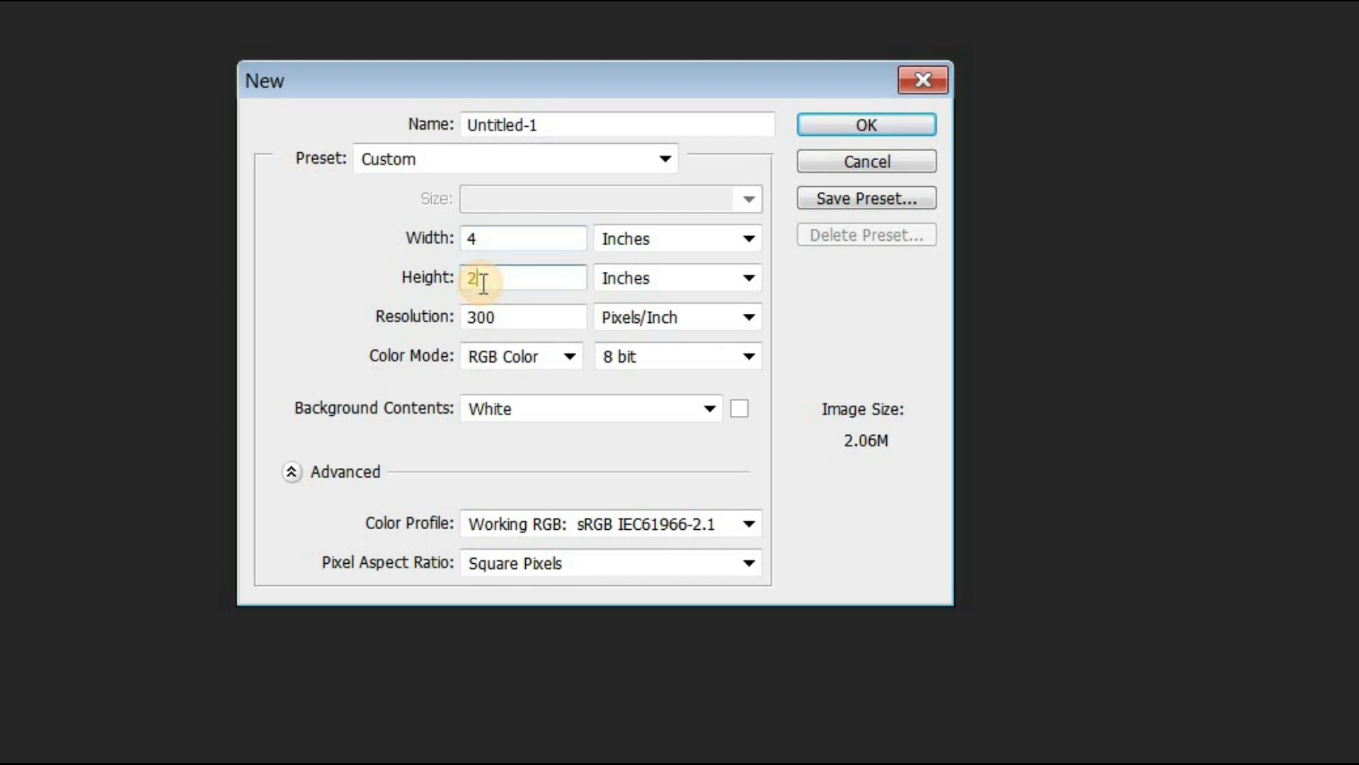
key("BackSpace")
type("3")
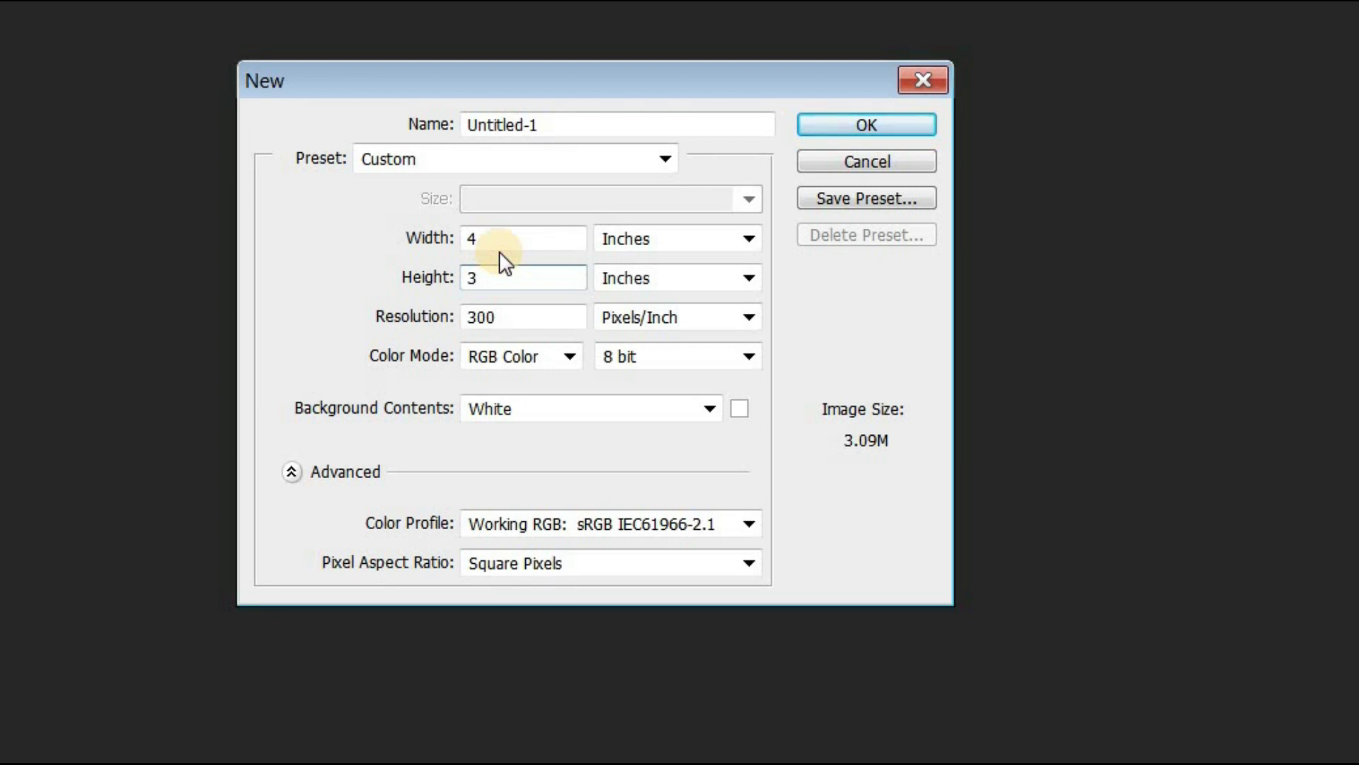
Step: Switch the document's size units to pixels to compare the dimensions, and return them to inches
left_click(532, 314)
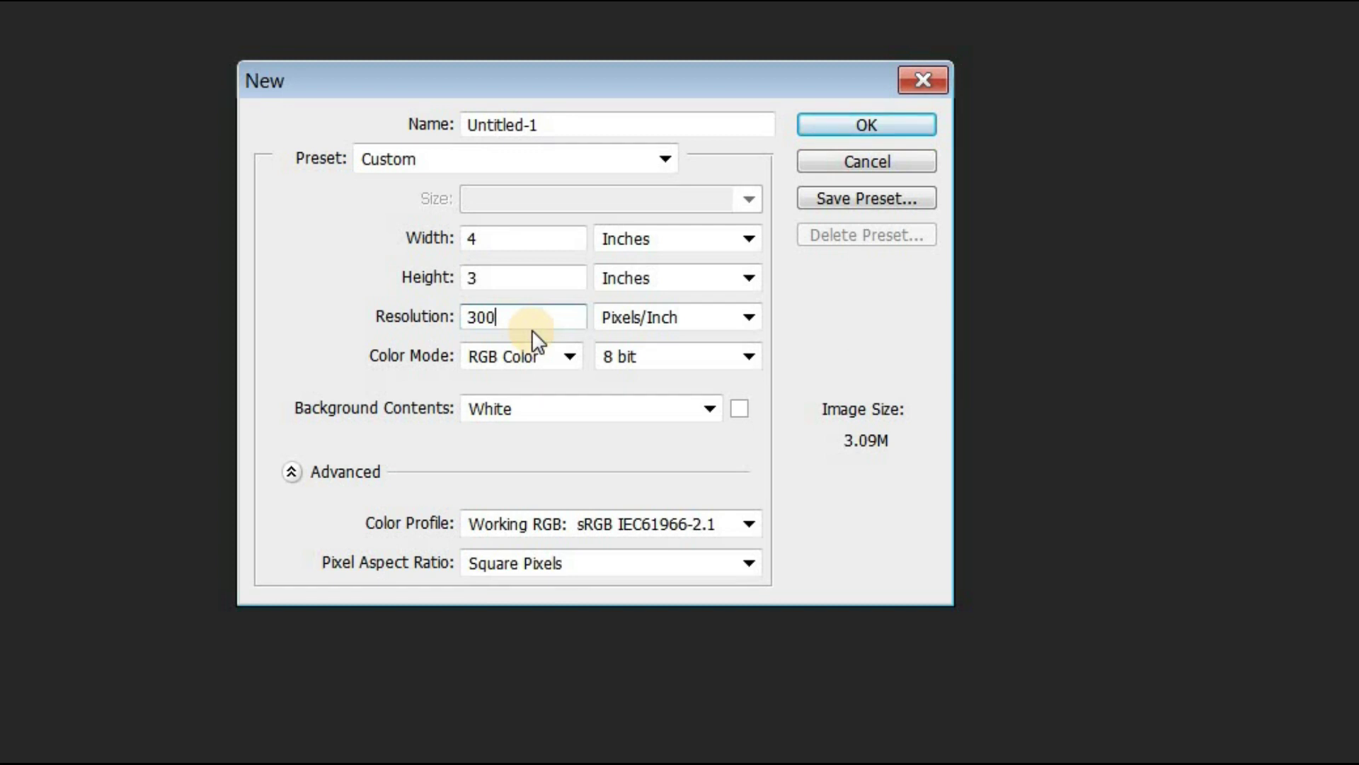
left_click(673, 245)
left_click(637, 269)
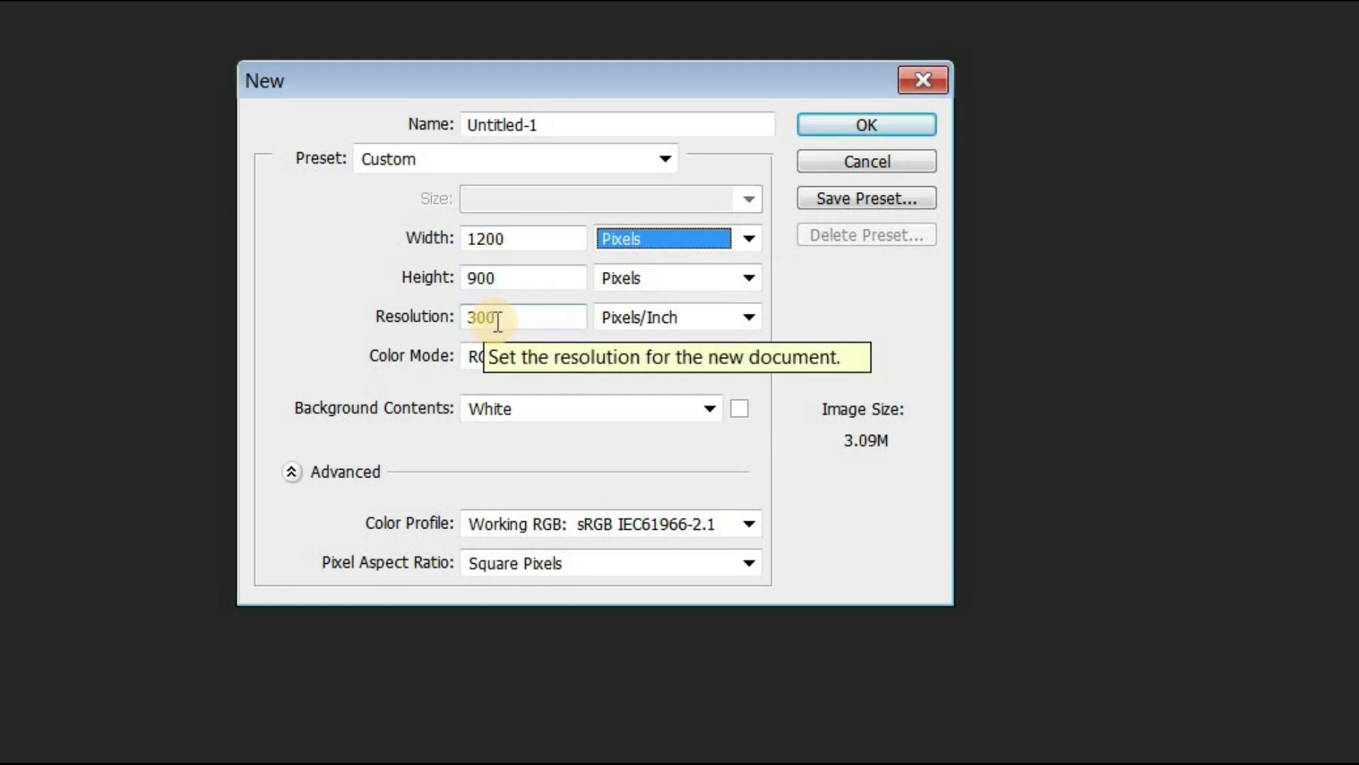
left_click(691, 241)
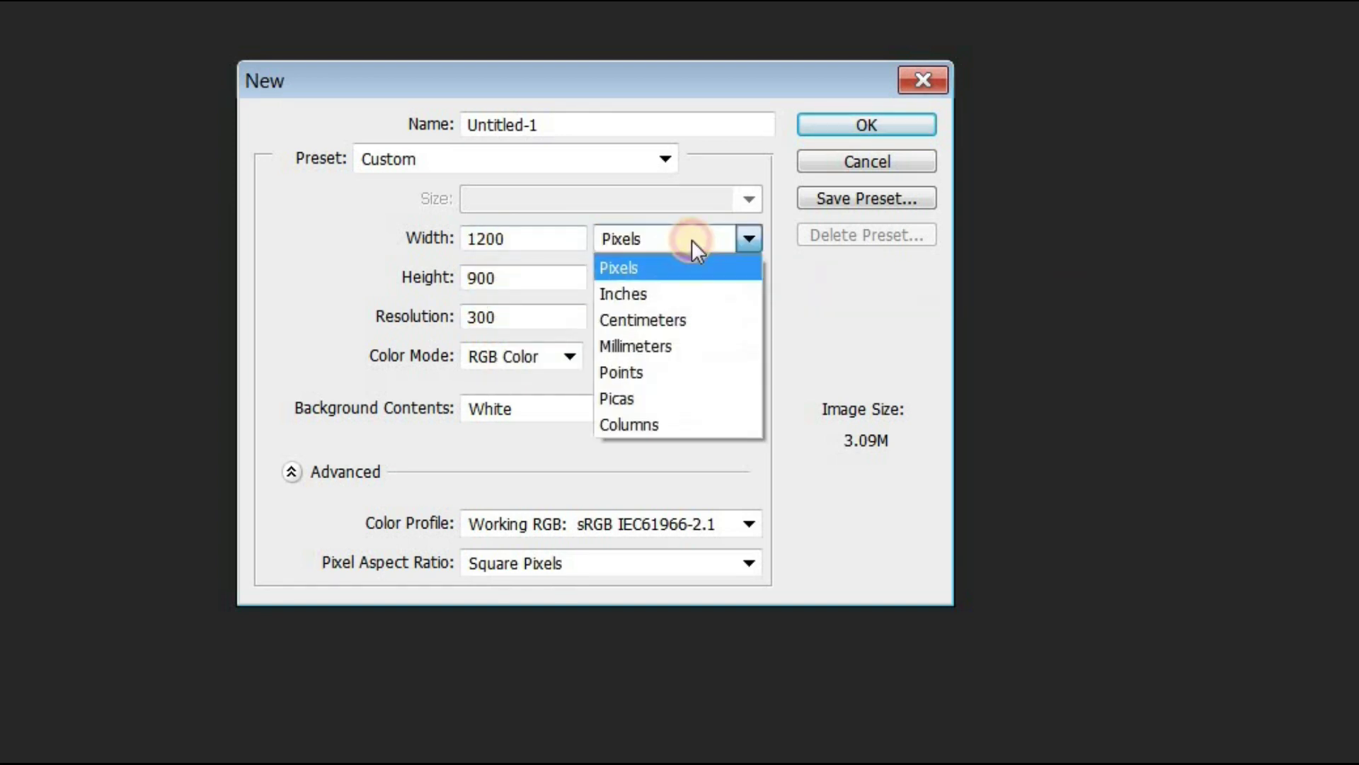
left_click(635, 289)
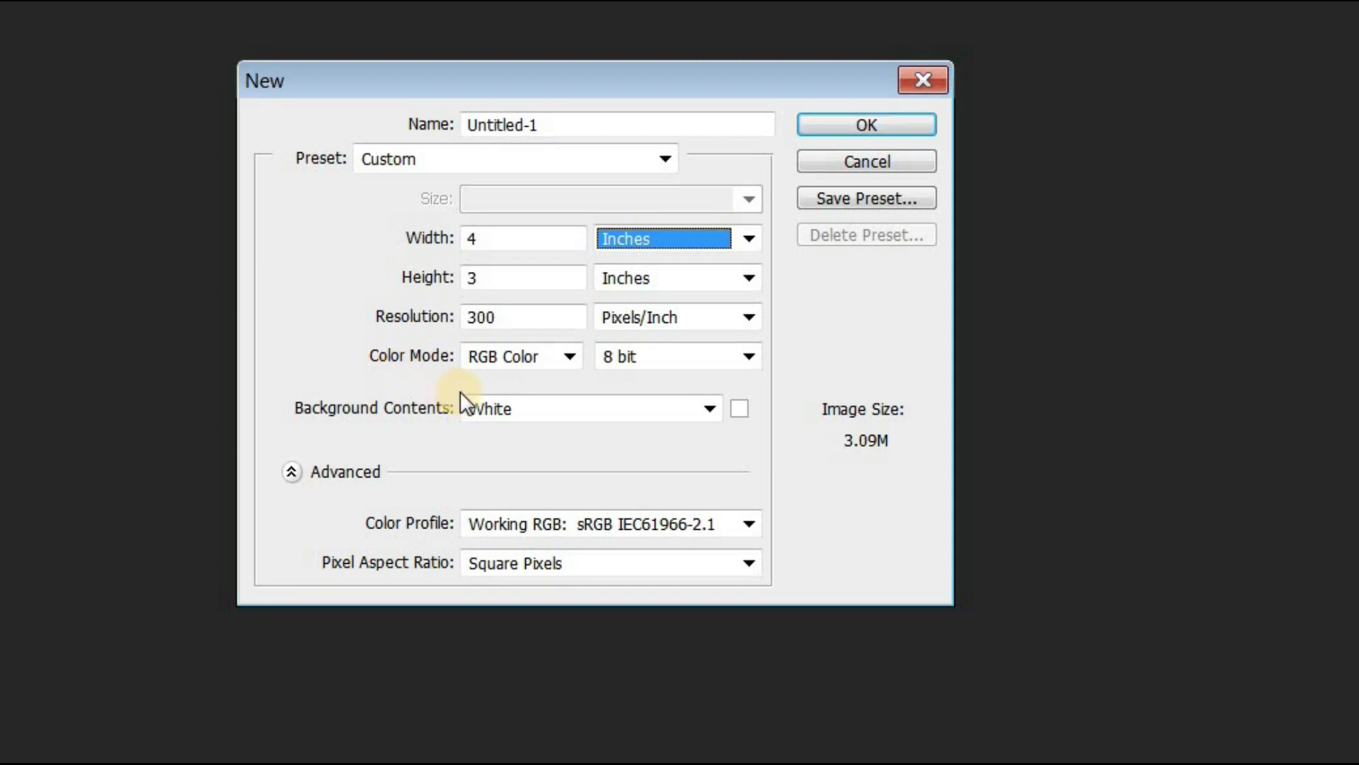
Step: Compare the CMYK and RGB color modes and leave the new document on CMYK Color
left_click(523, 354)
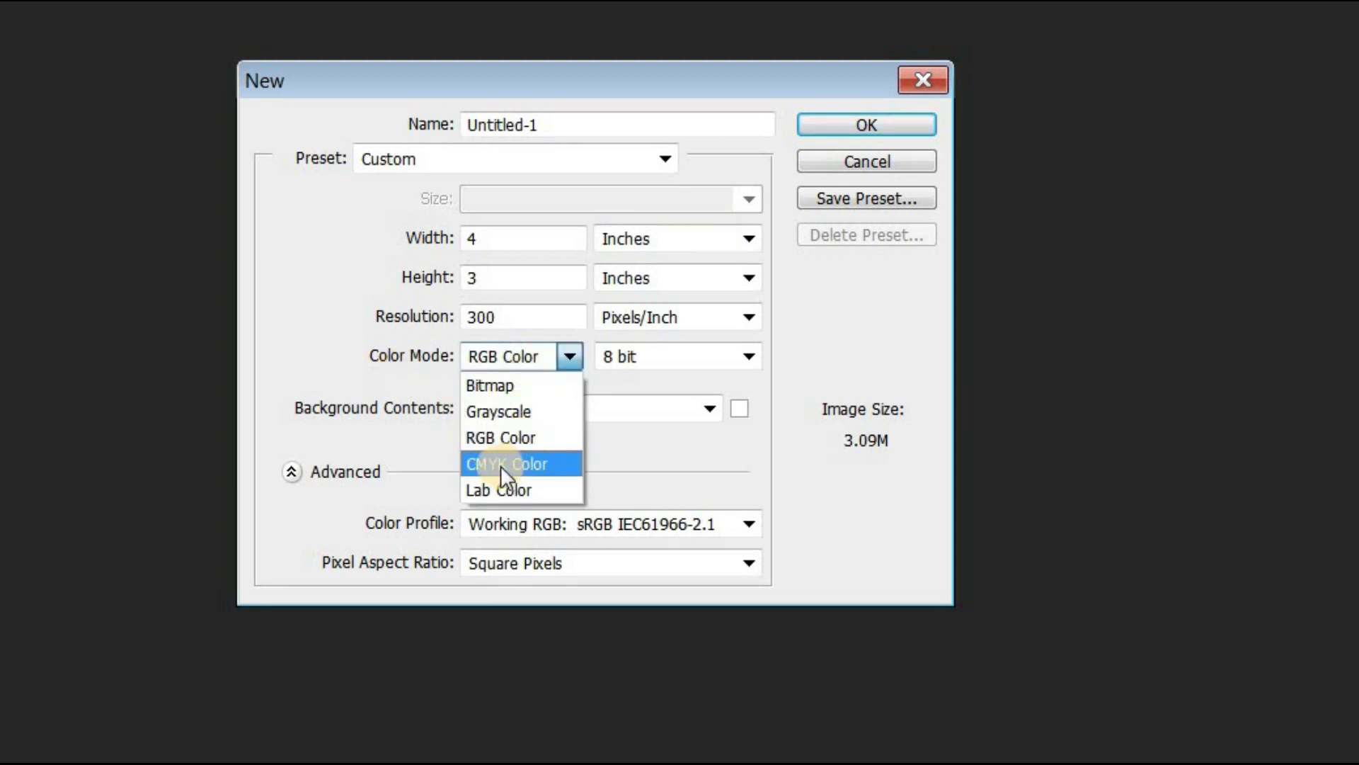
left_click(525, 463)
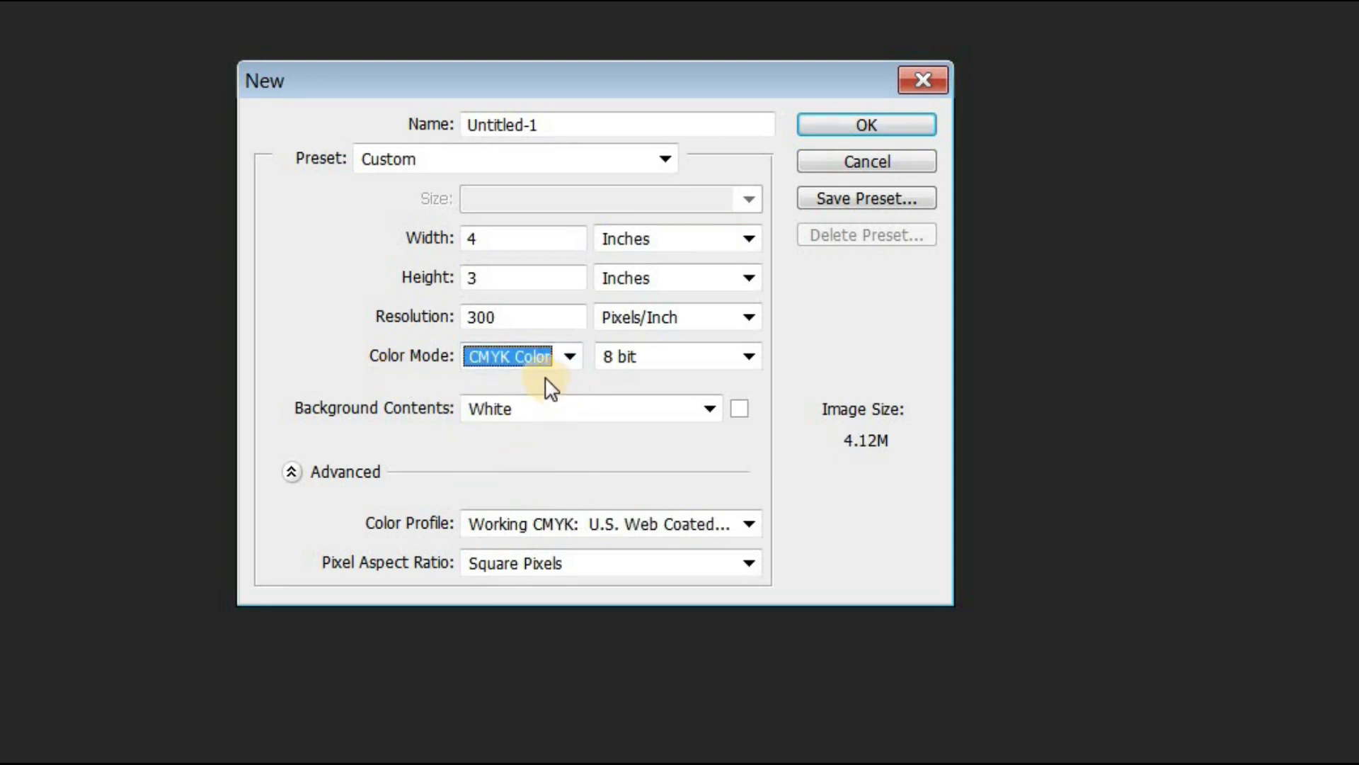
left_click(553, 358)
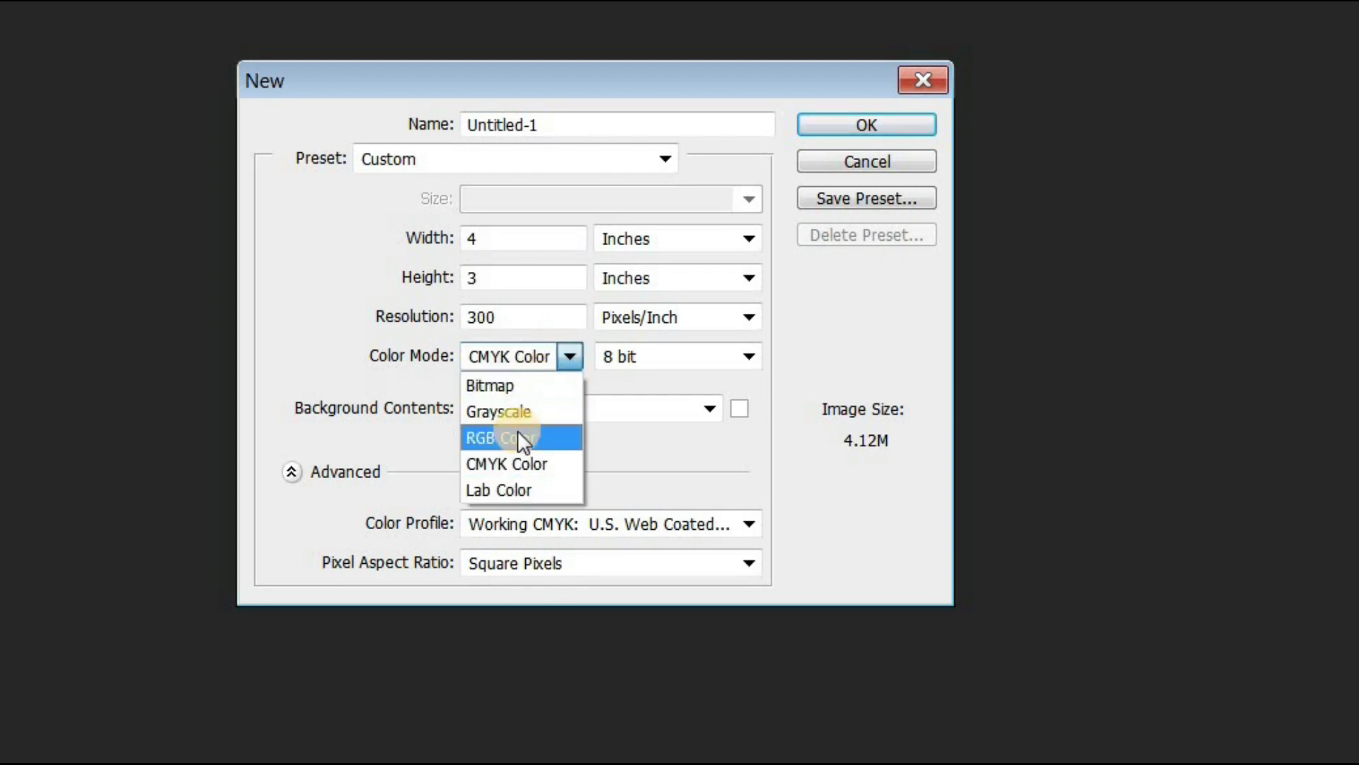
left_click(516, 433)
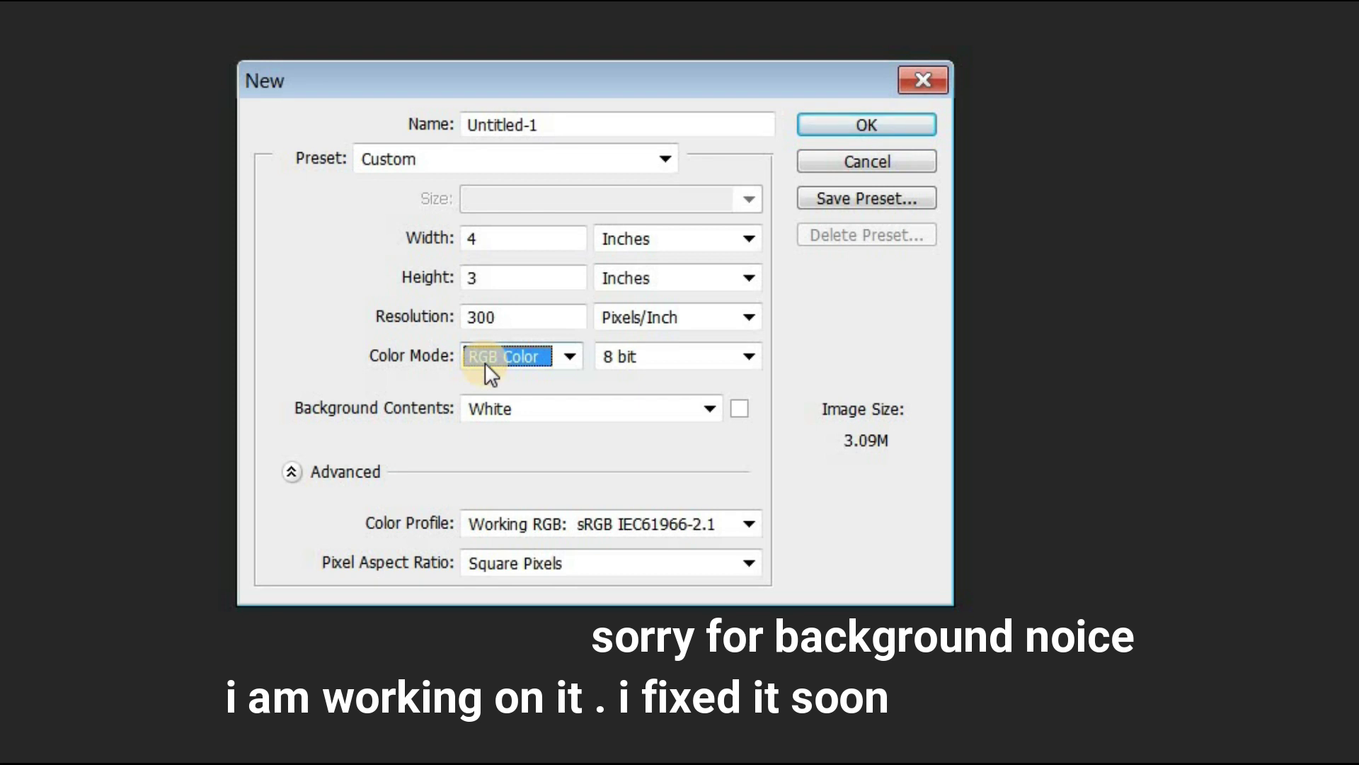
left_click(523, 353)
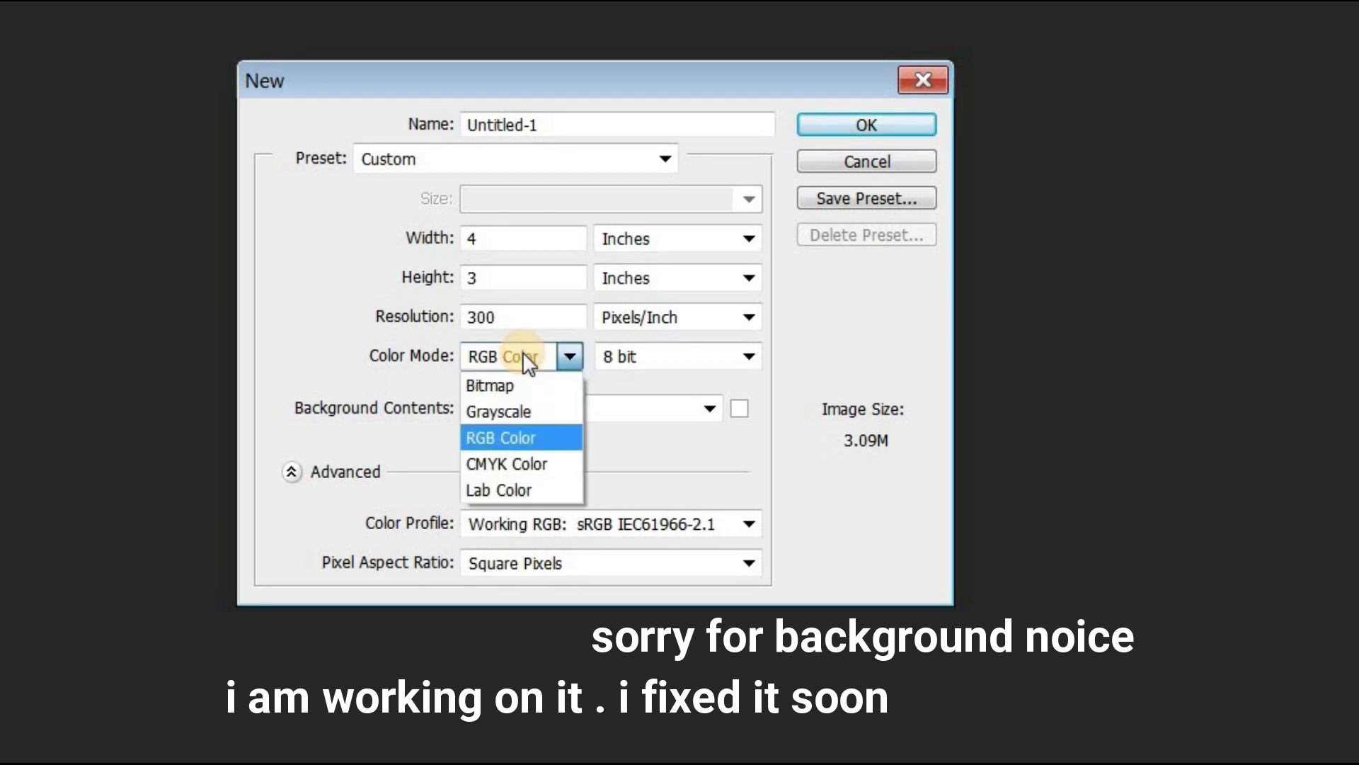
left_click(515, 466)
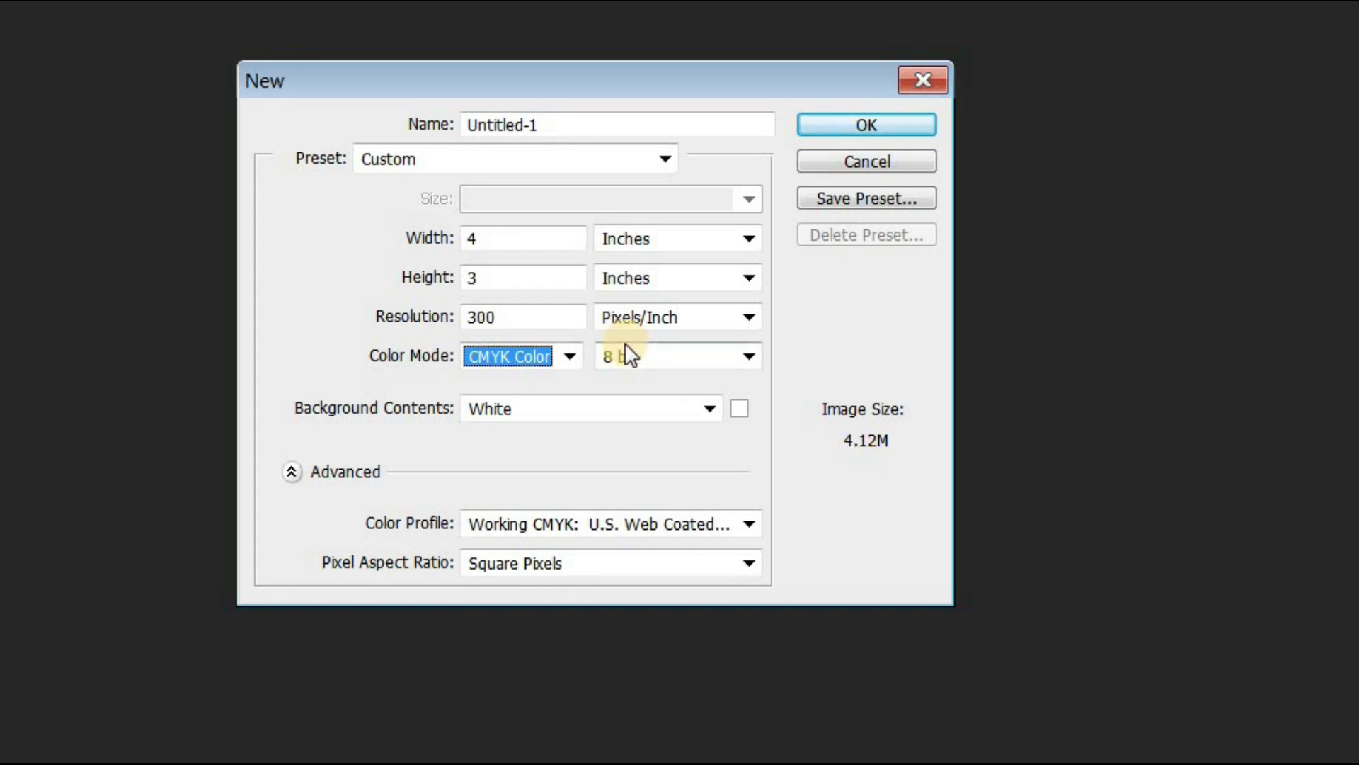
left_click(531, 325)
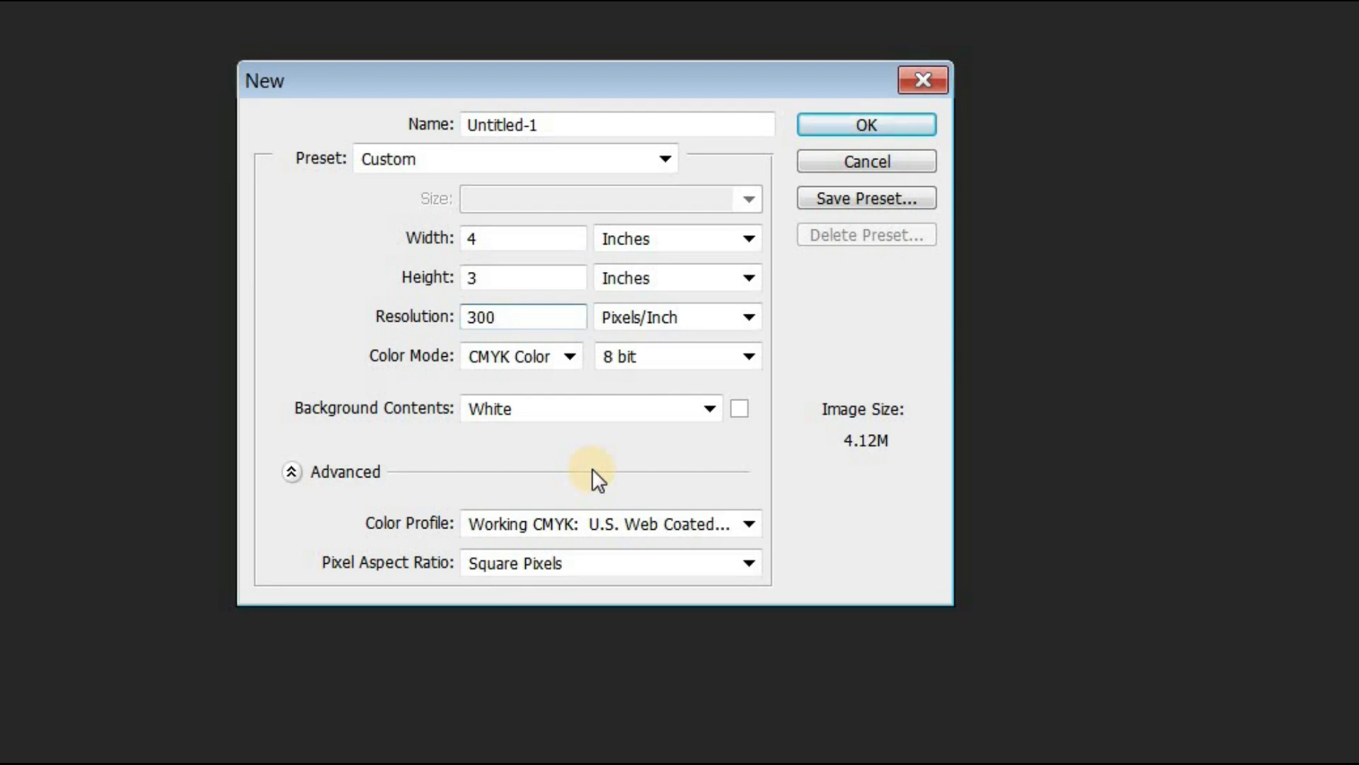
left_click(556, 157)
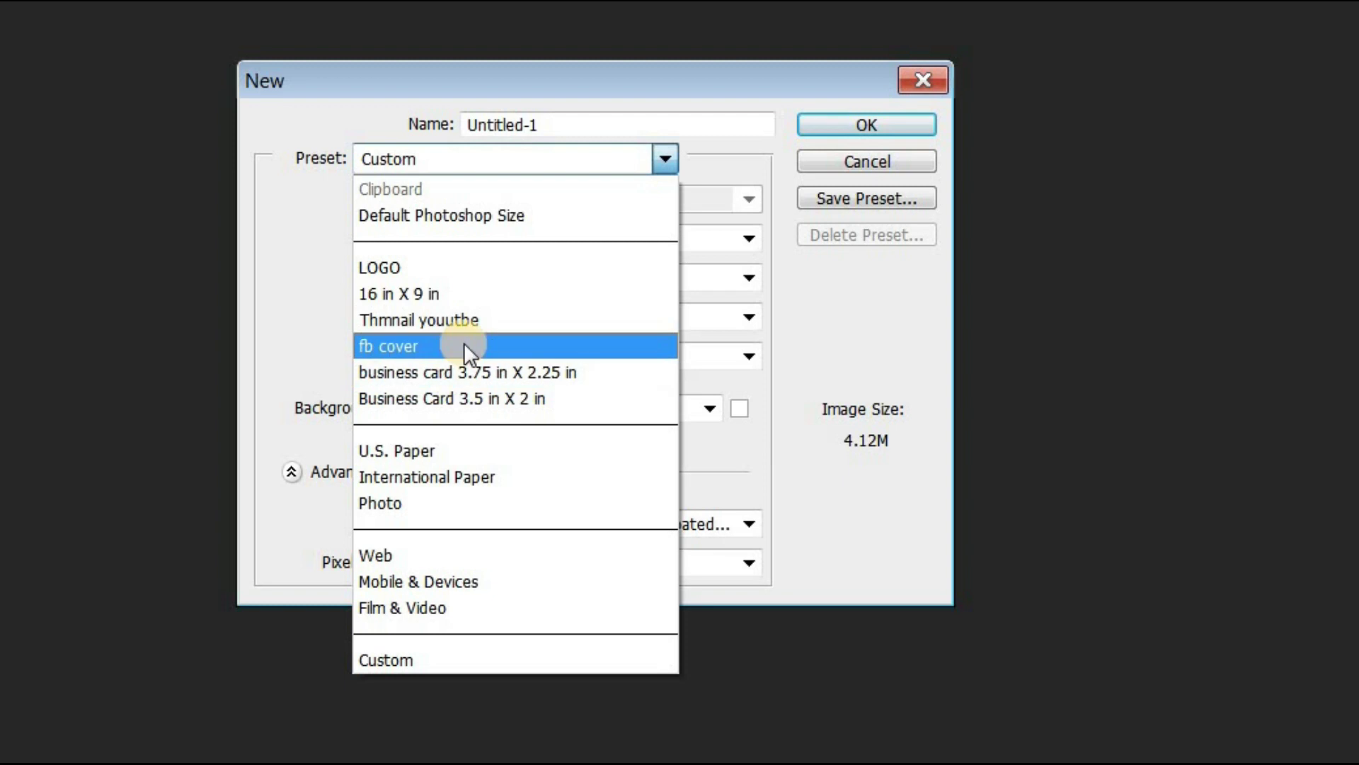
left_click(555, 158)
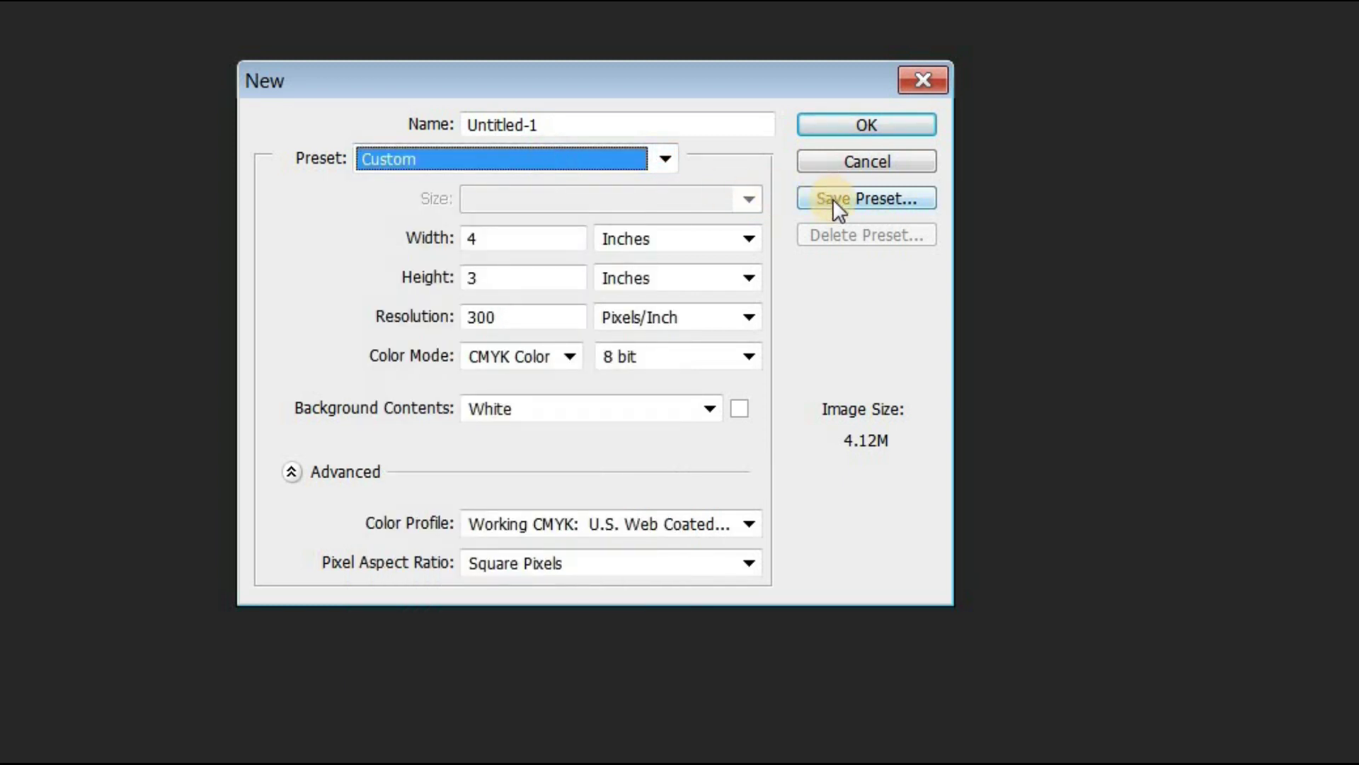
left_click(521, 244)
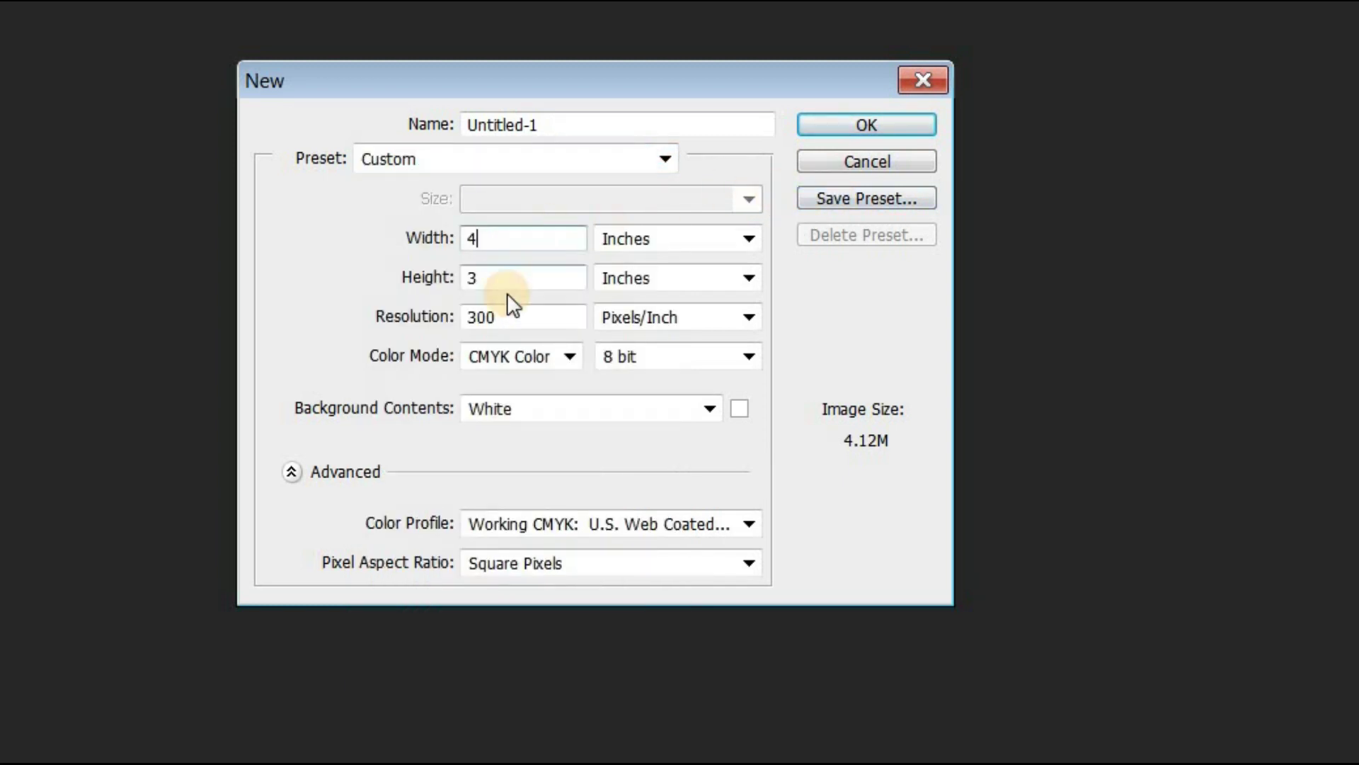
Step: Save the current new-document settings as a preset named flex4x3, including all of the listed settings
left_click(856, 193)
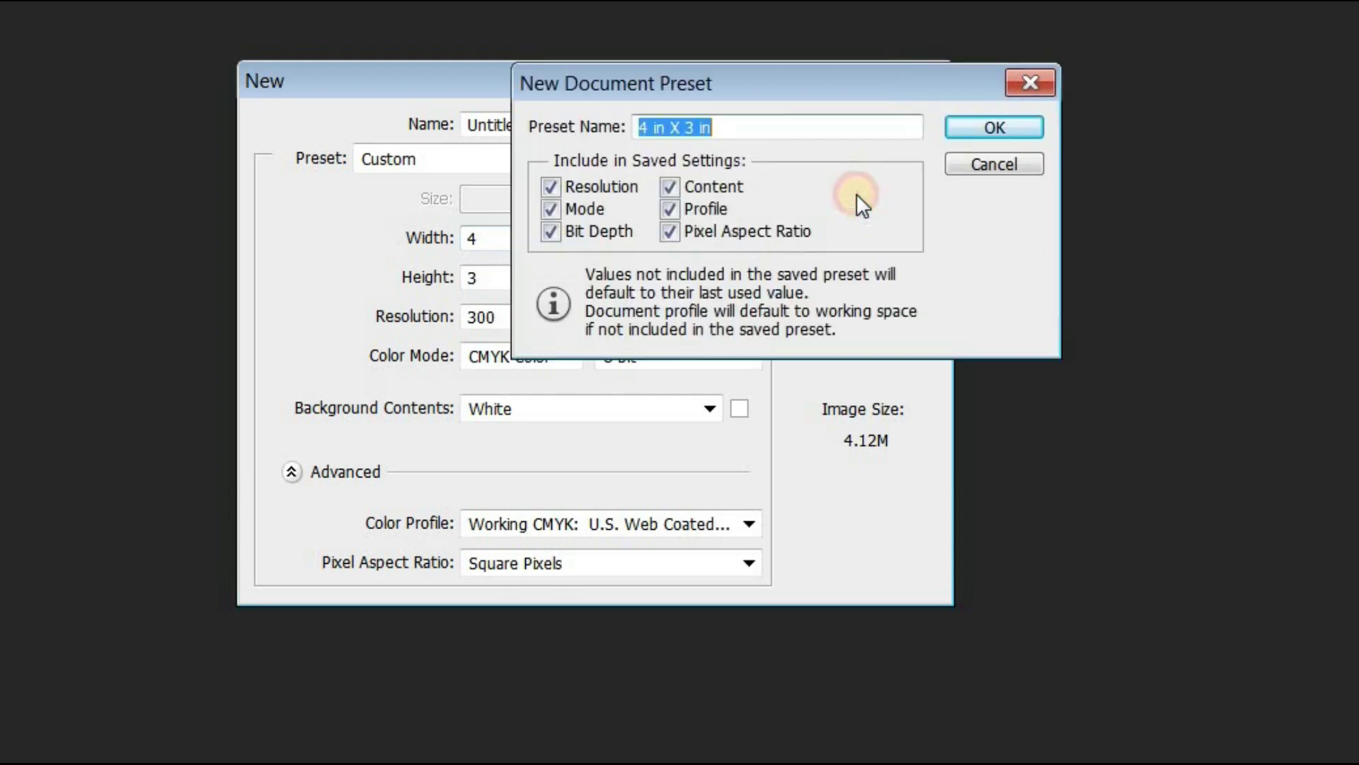
left_click_drag(648, 91, 890, 107)
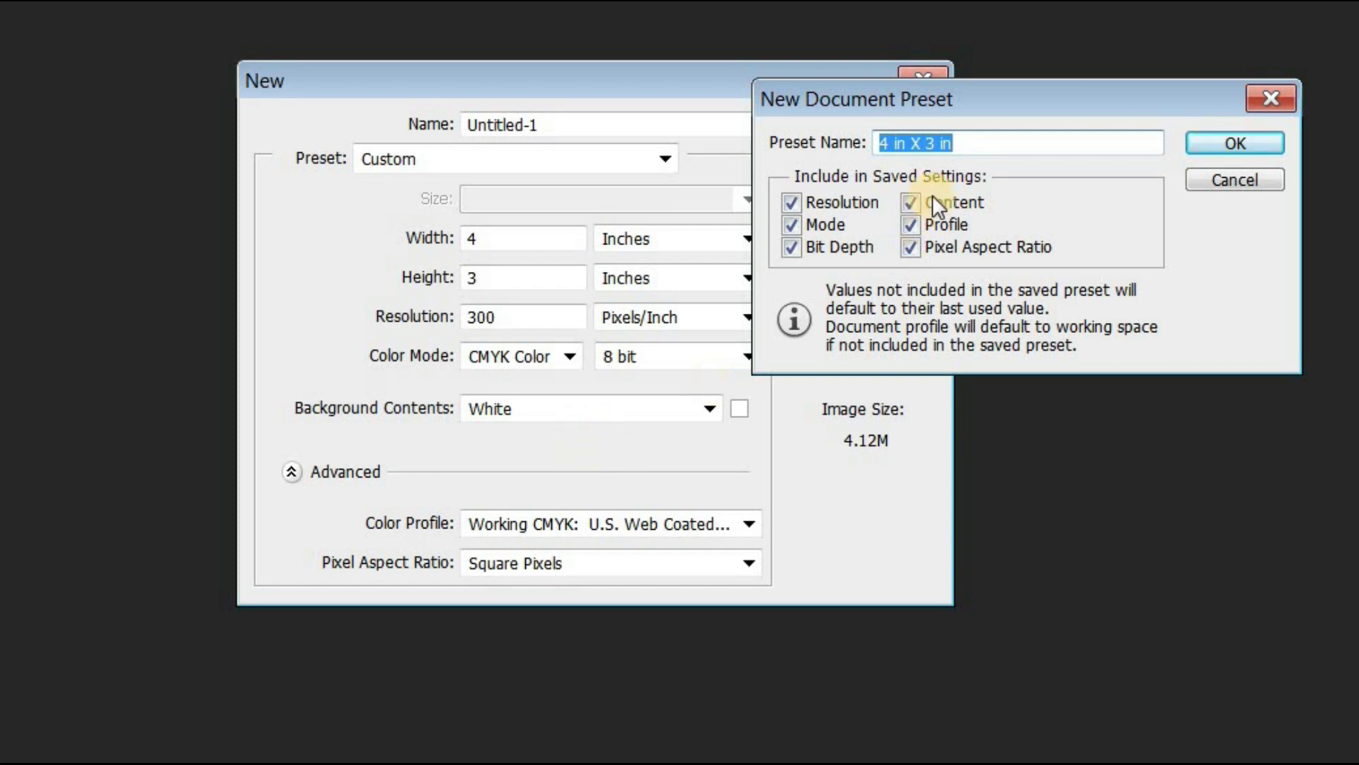
left_click(970, 142)
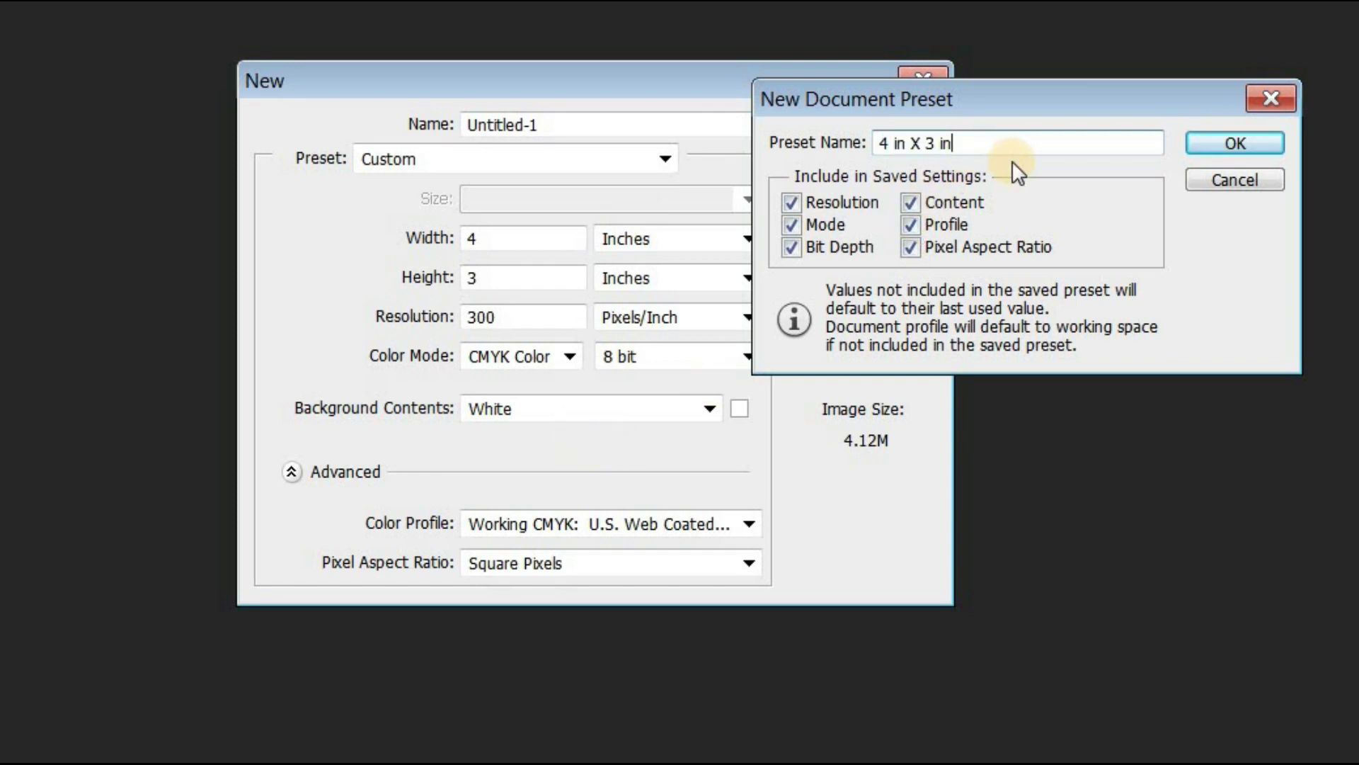
key("BackSpace")
key("BackSpace")
key("BackSpace")
key("BackSpace")
key("BackSpace")
key("BackSpace")
key("BackSpace")
key("BackSpace")
key("BackSpace")
key("BackSpace")
key("BackSpace")
type("flex4x3")
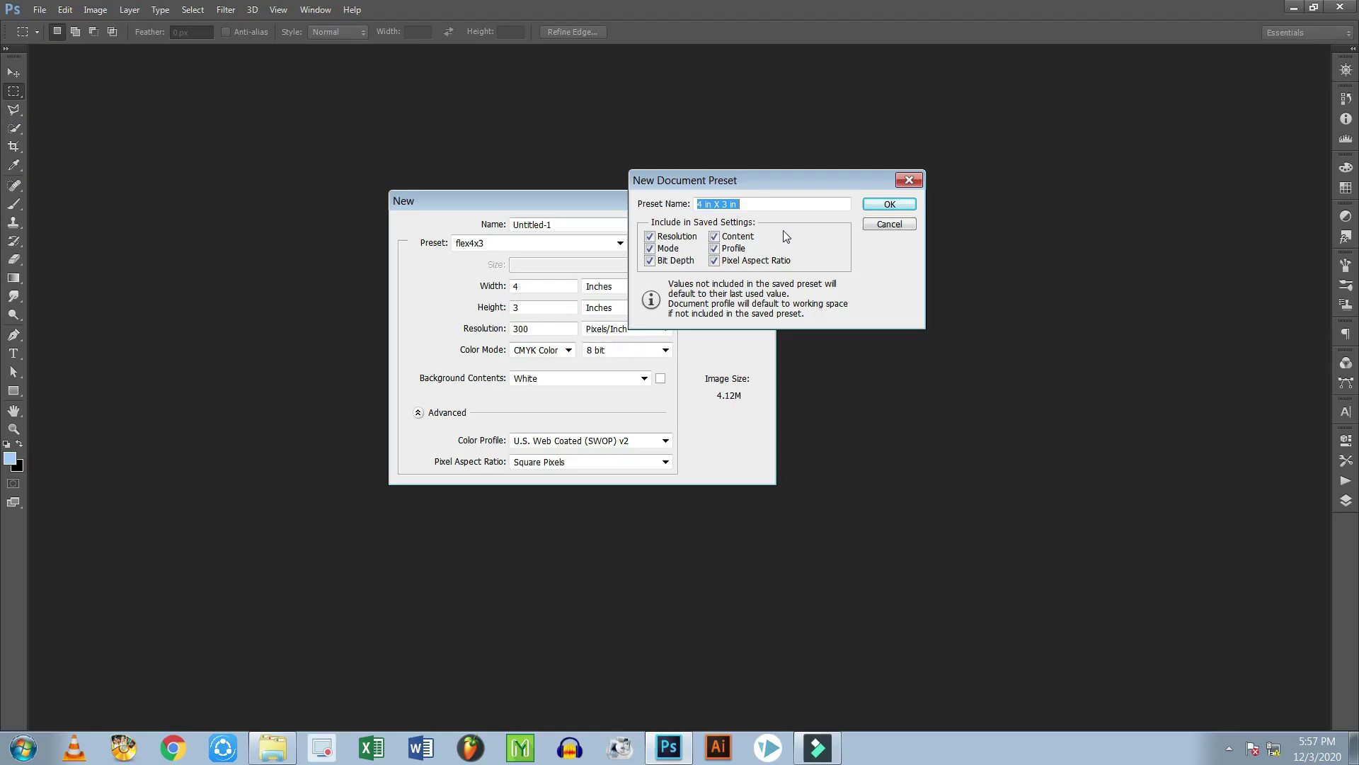
Step: Save the same document settings as another preset named "4 in X 3 in flex"
left_click(751, 204)
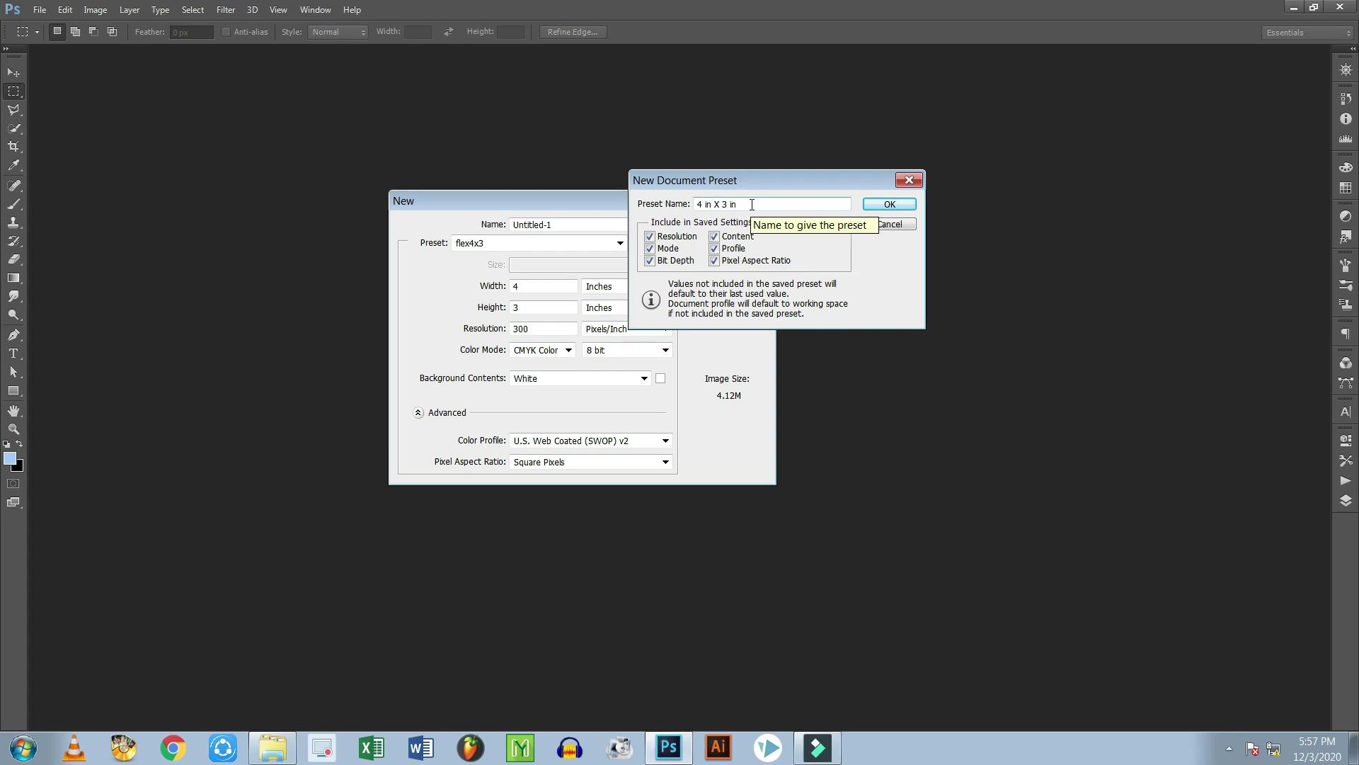
type("flex")
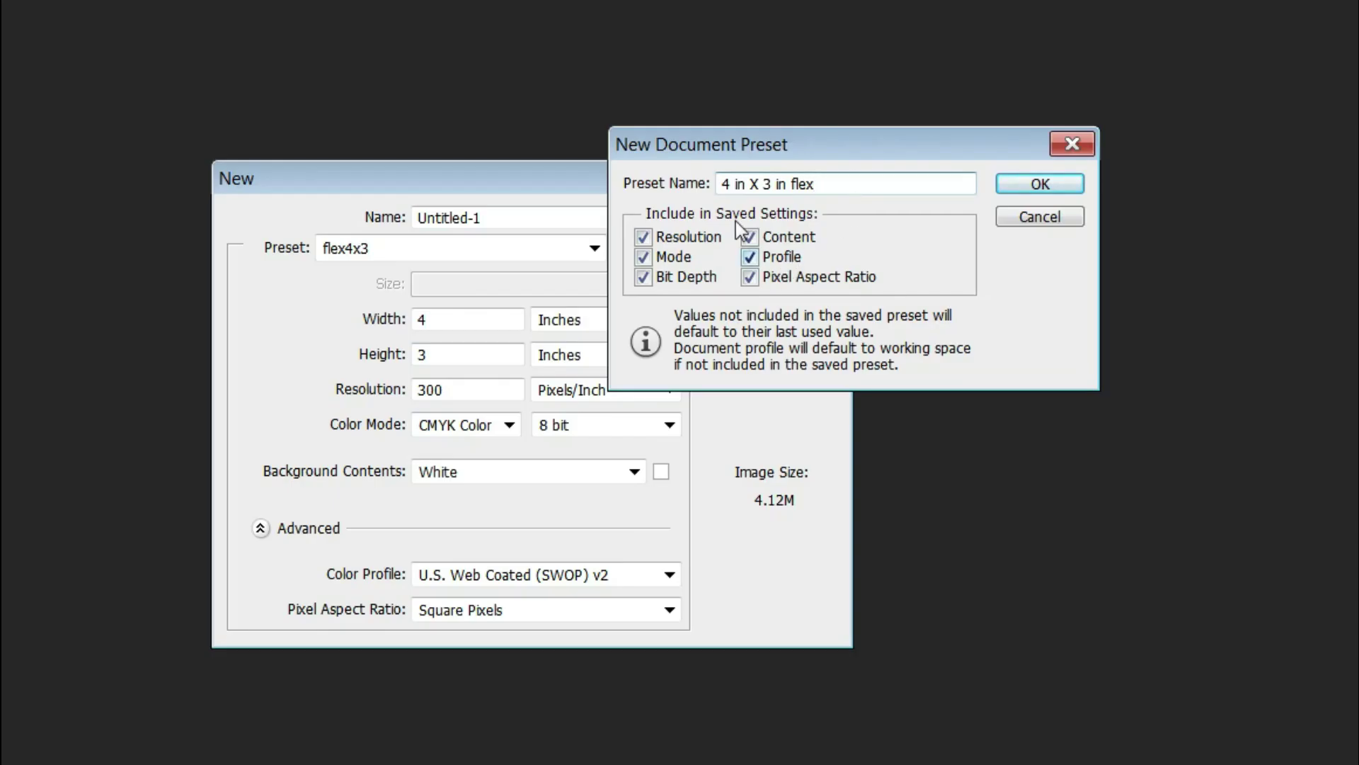
left_click(1028, 187)
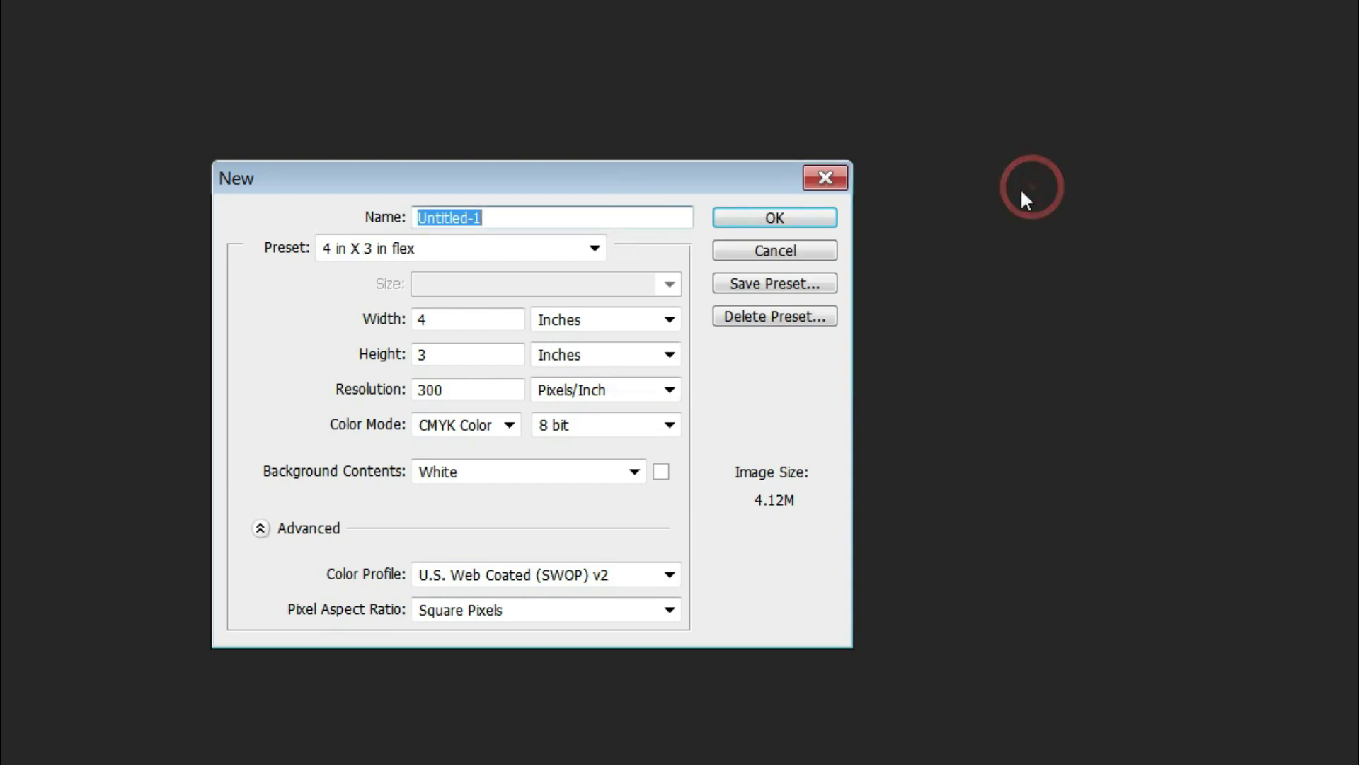
Step: Try the "Business Card 3.5 in X 2 in" preset and switch the new document to the LOGO preset
left_click(562, 249)
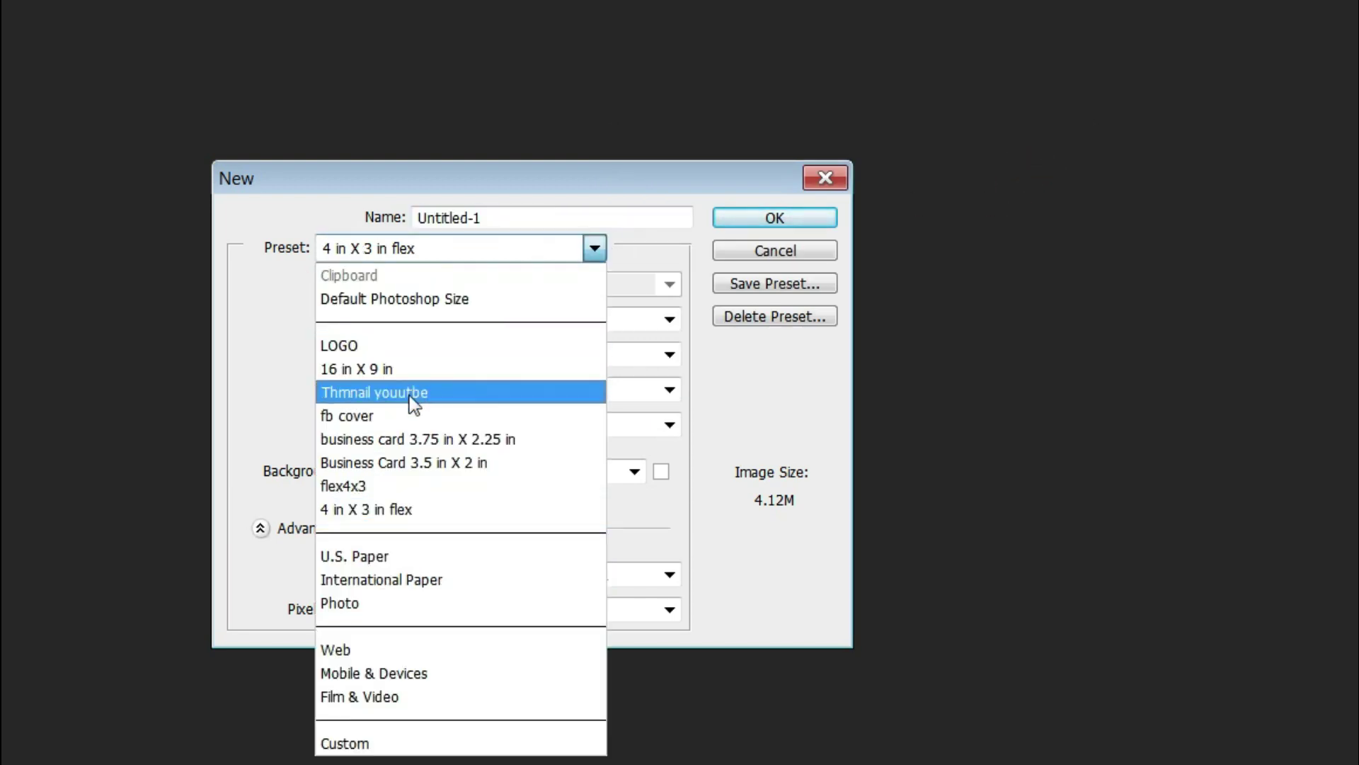
left_click(405, 454)
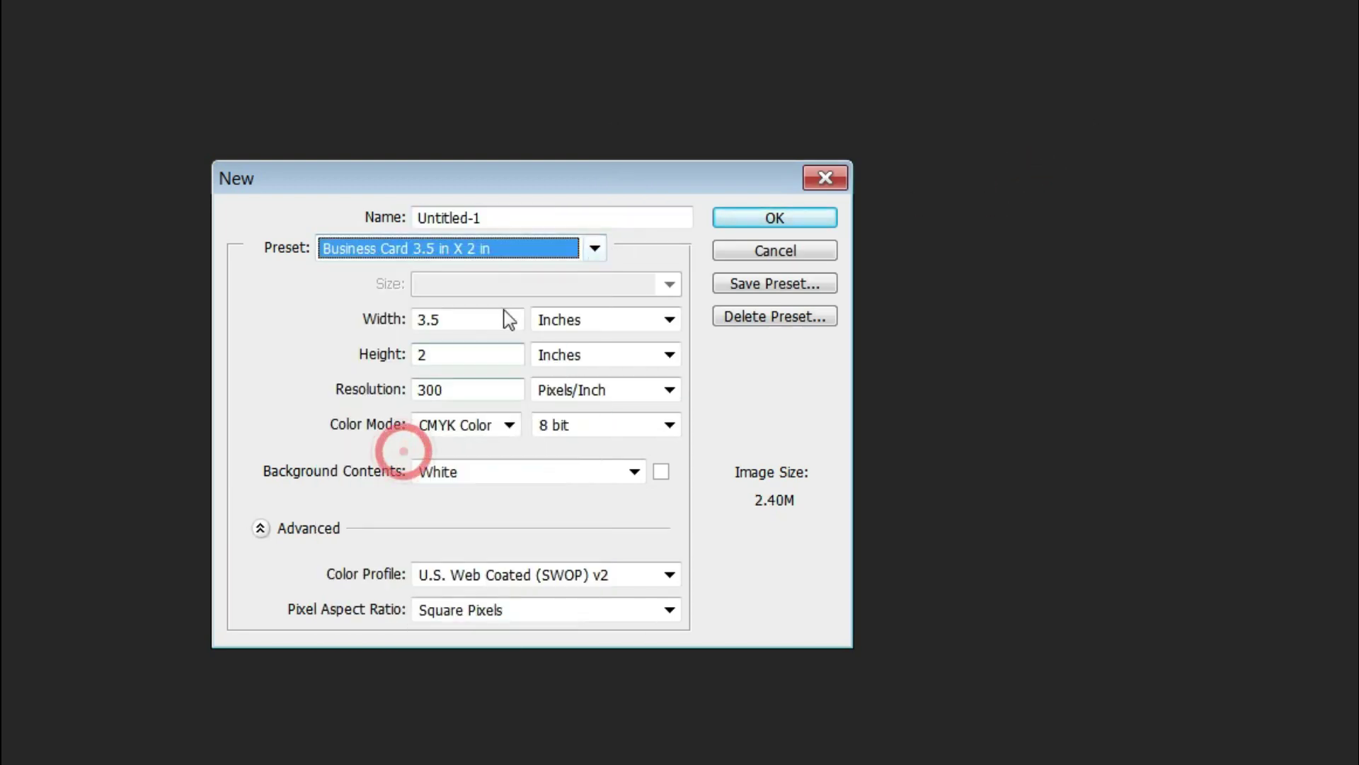
left_click(595, 249)
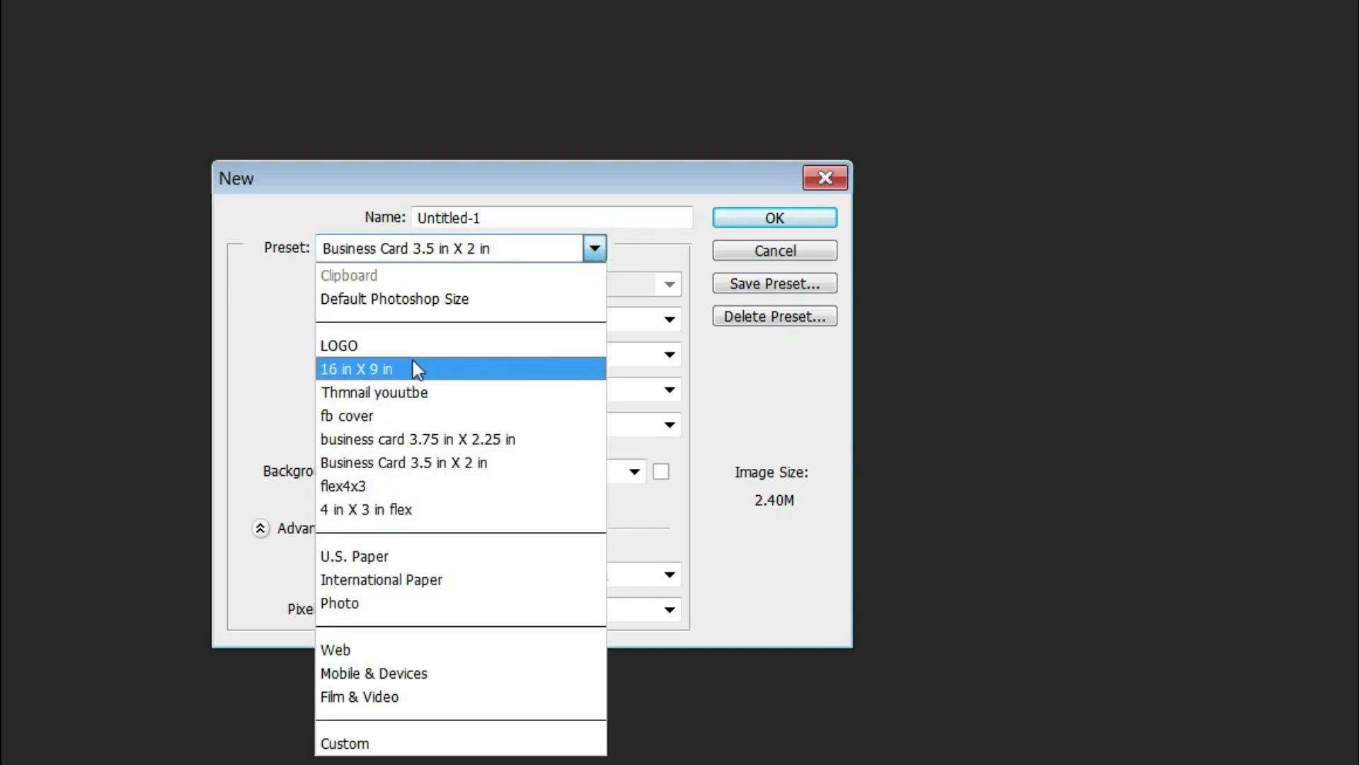
left_click(394, 346)
left_click(600, 249)
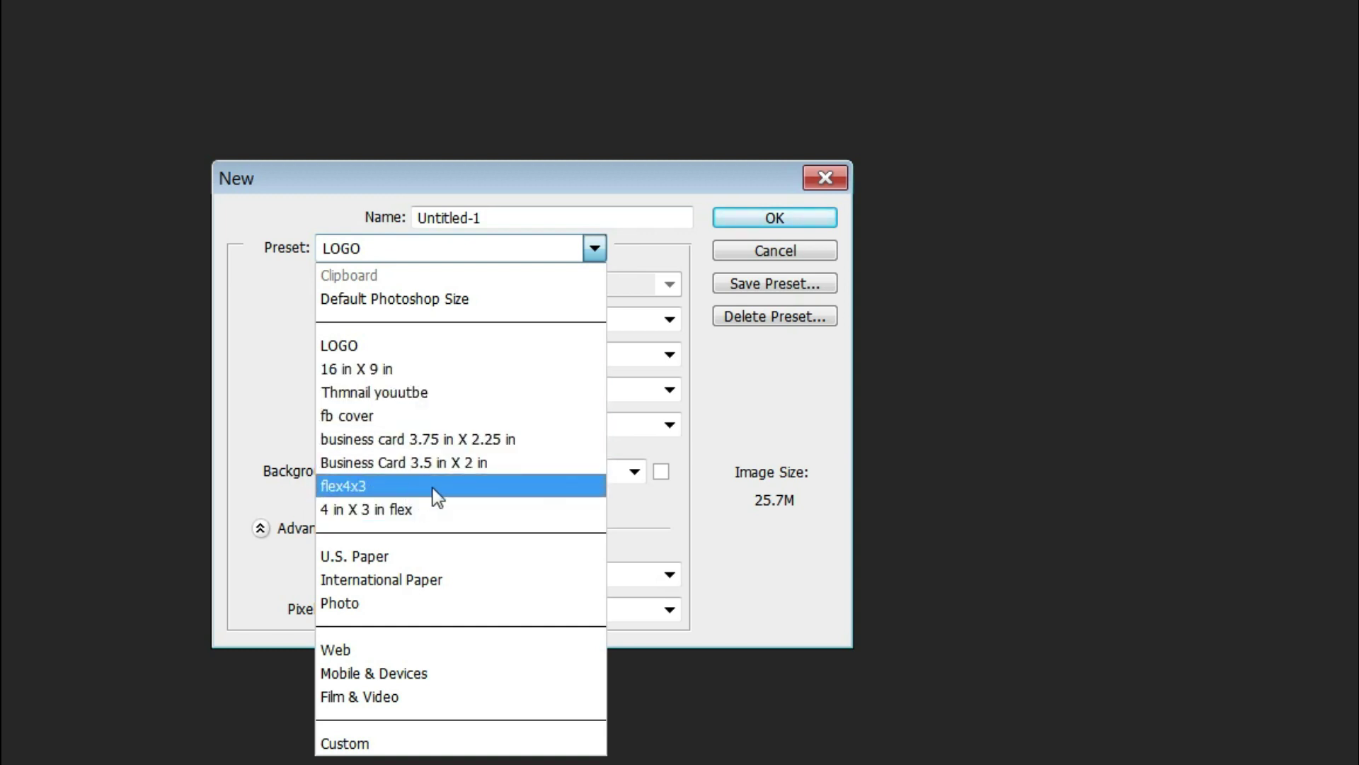
left_click(595, 248)
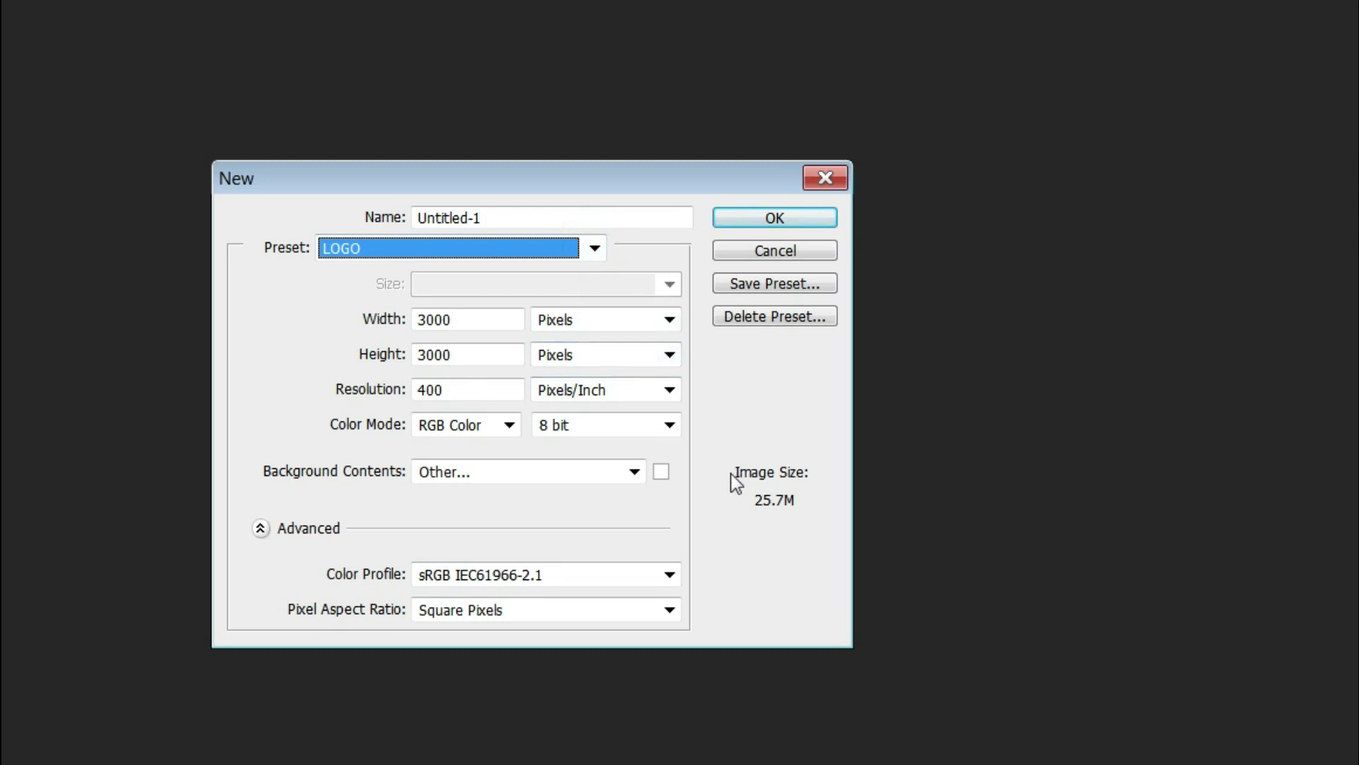
Step: Look through the color profile and pixel aspect ratio options, keeping sRGB IEC61966-2.1 and Square Pixels
left_click(669, 575)
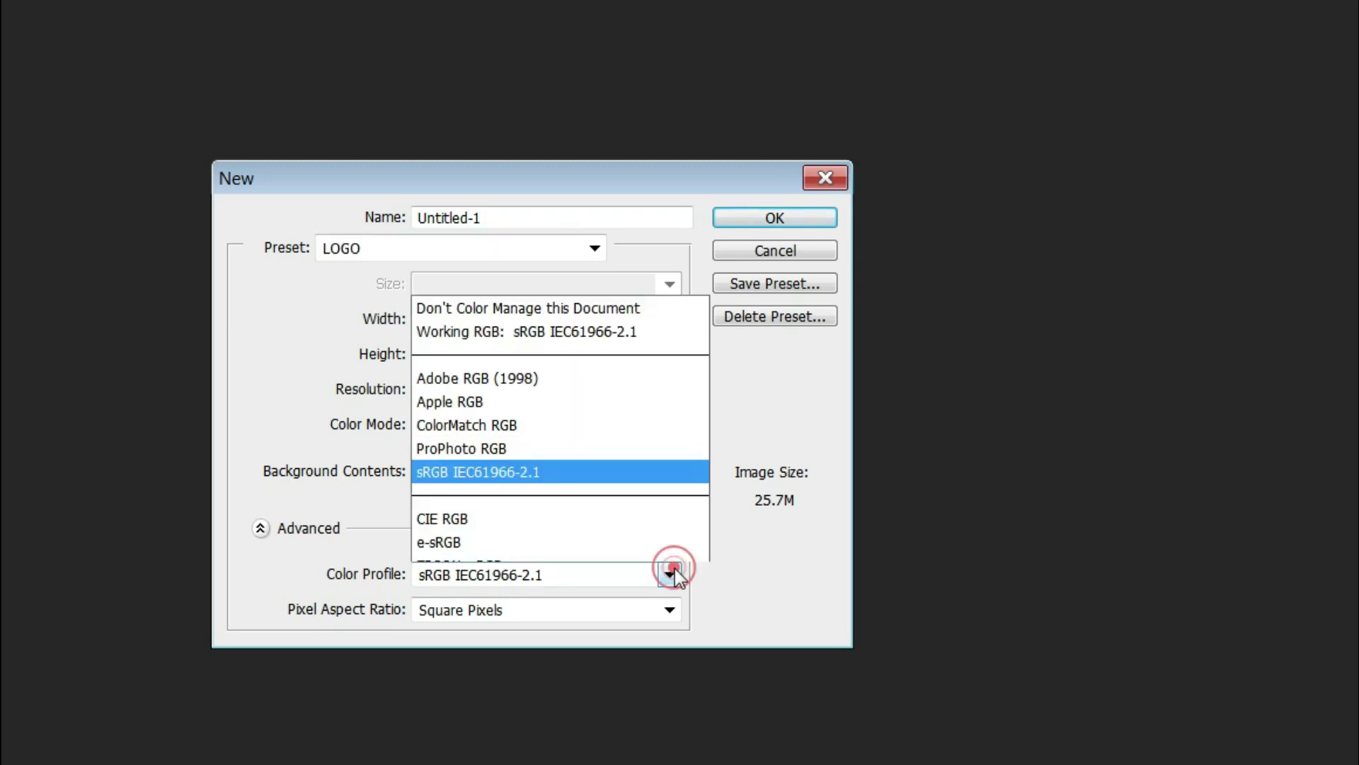
left_click(674, 568)
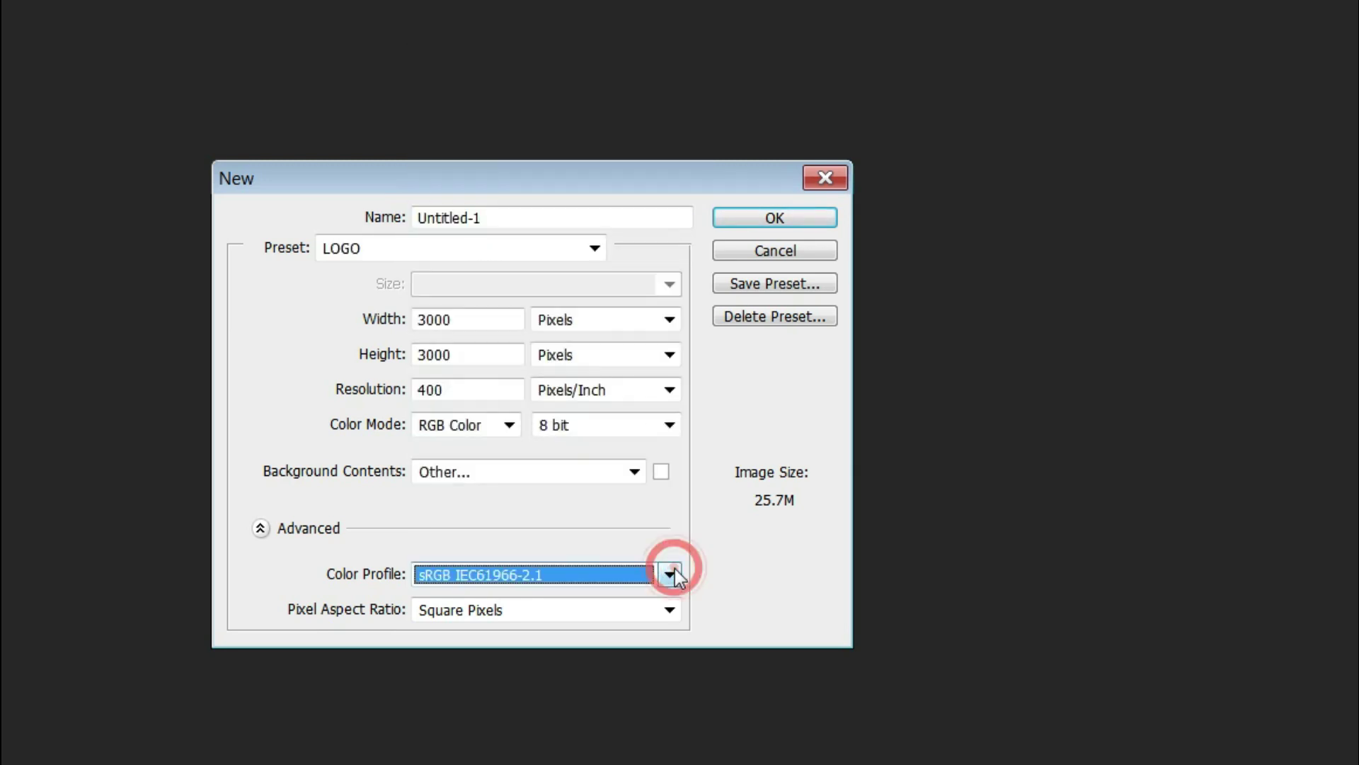
left_click(674, 605)
left_click(529, 635)
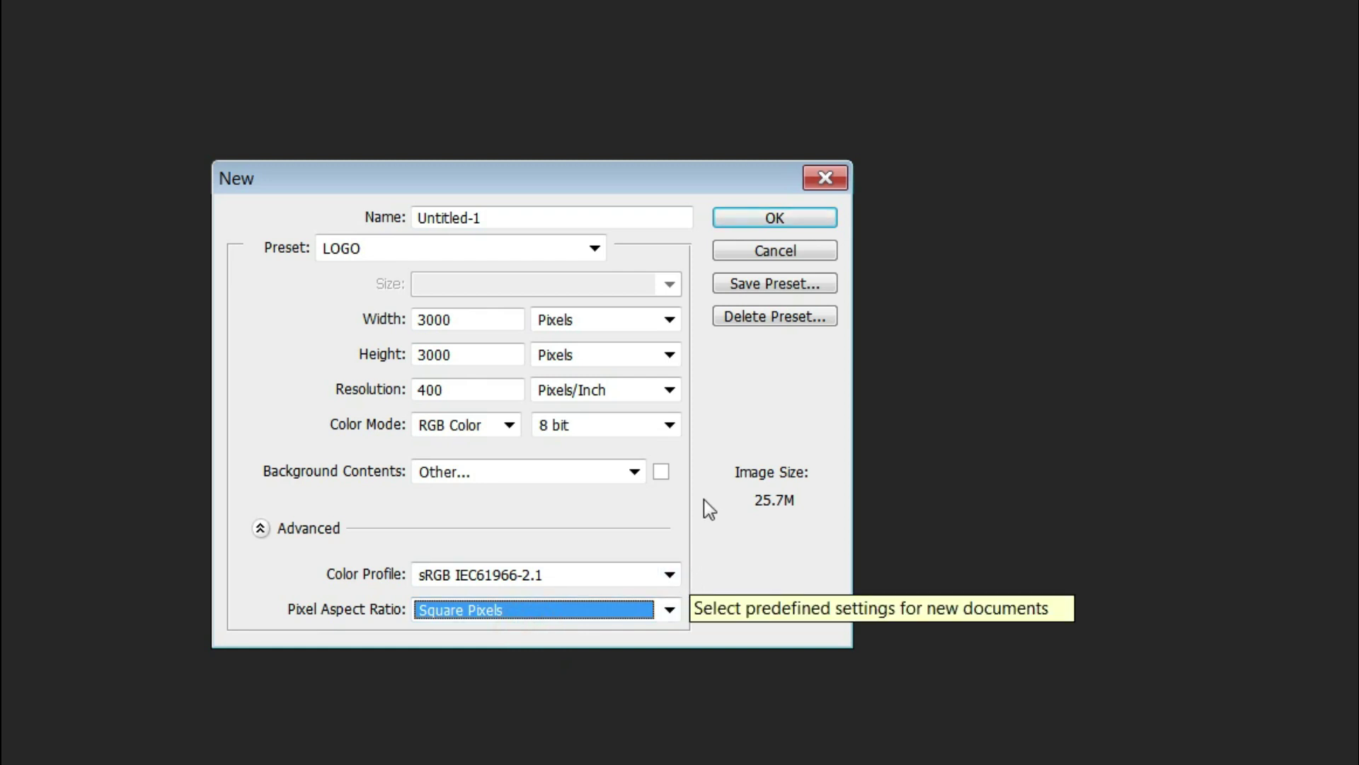
Step: Create the document from the LOGO preset and dock its floating window as a tab in the workspace
left_click(765, 220)
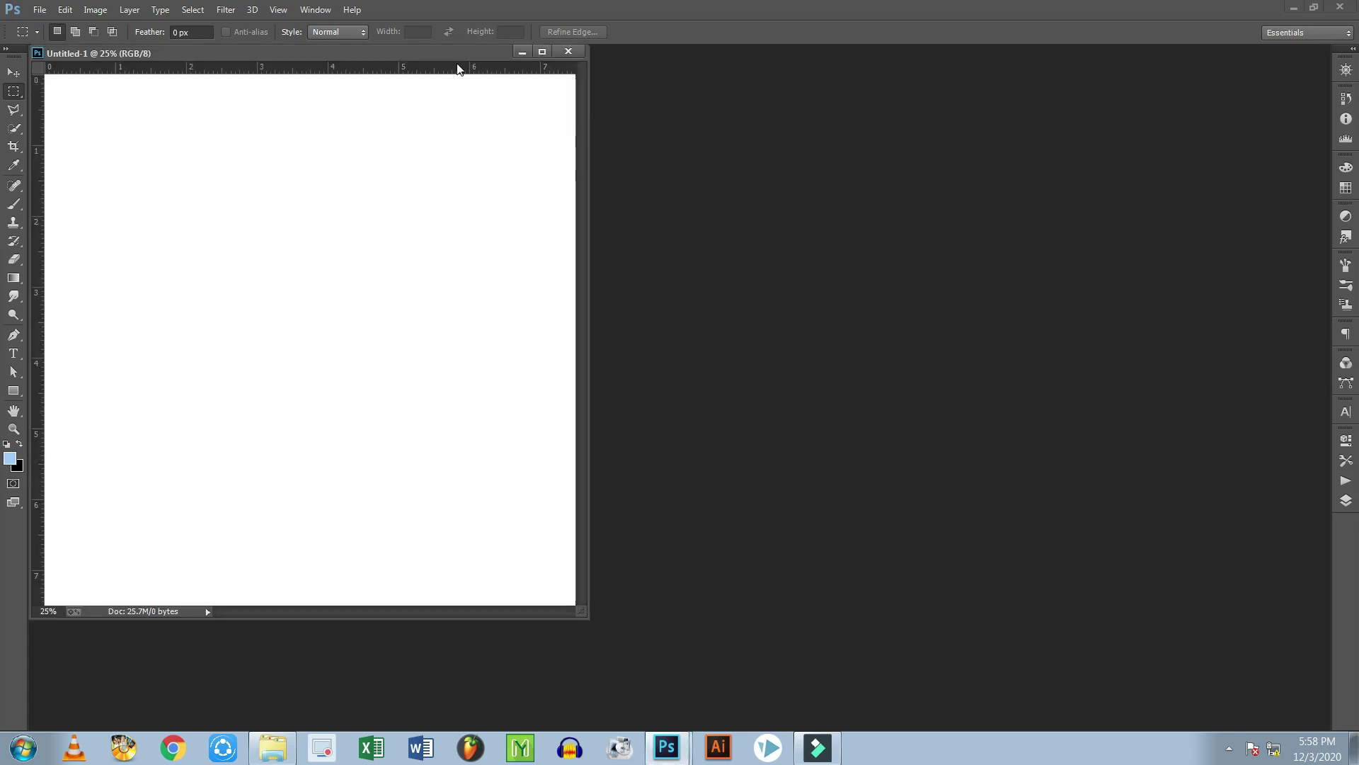
left_click(440, 49)
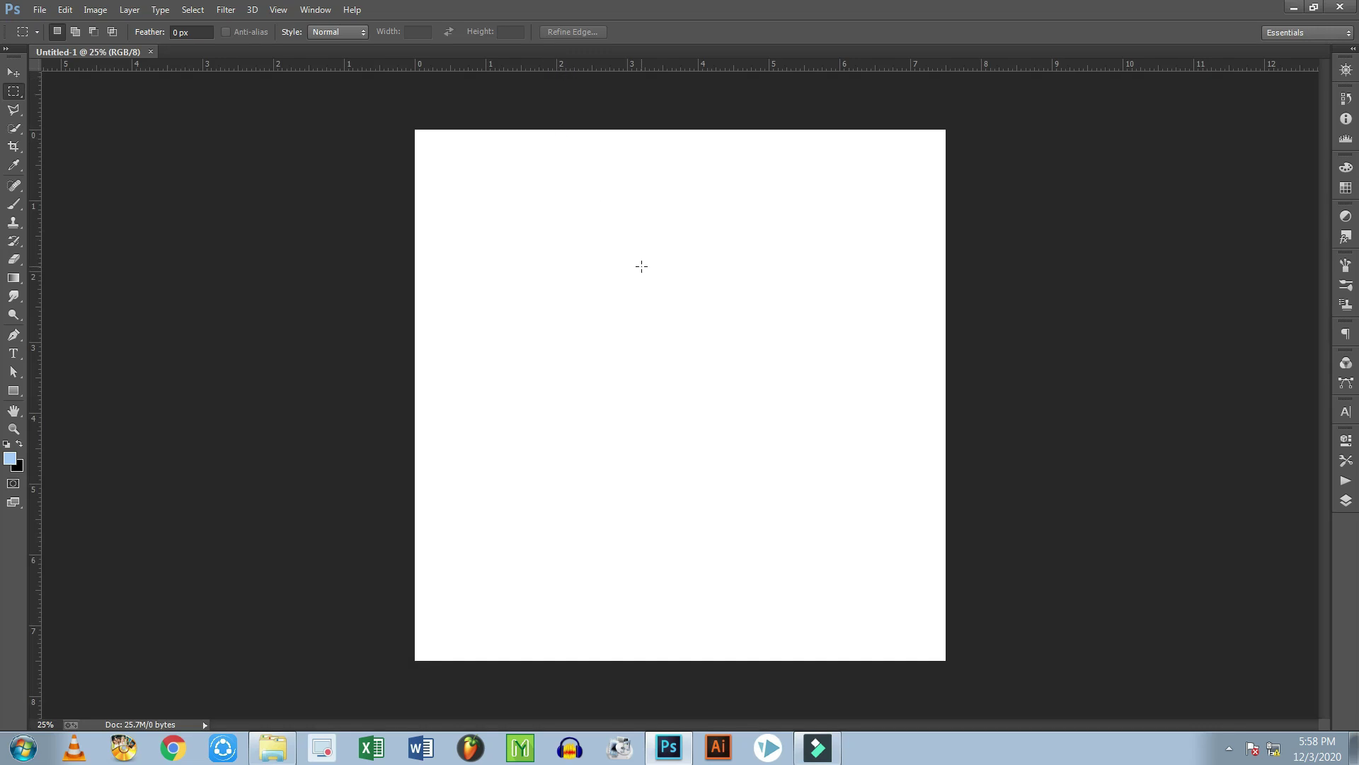
Step: Hide the rulers around the blank document and show them again
key("alt")
key("ctrl+r")
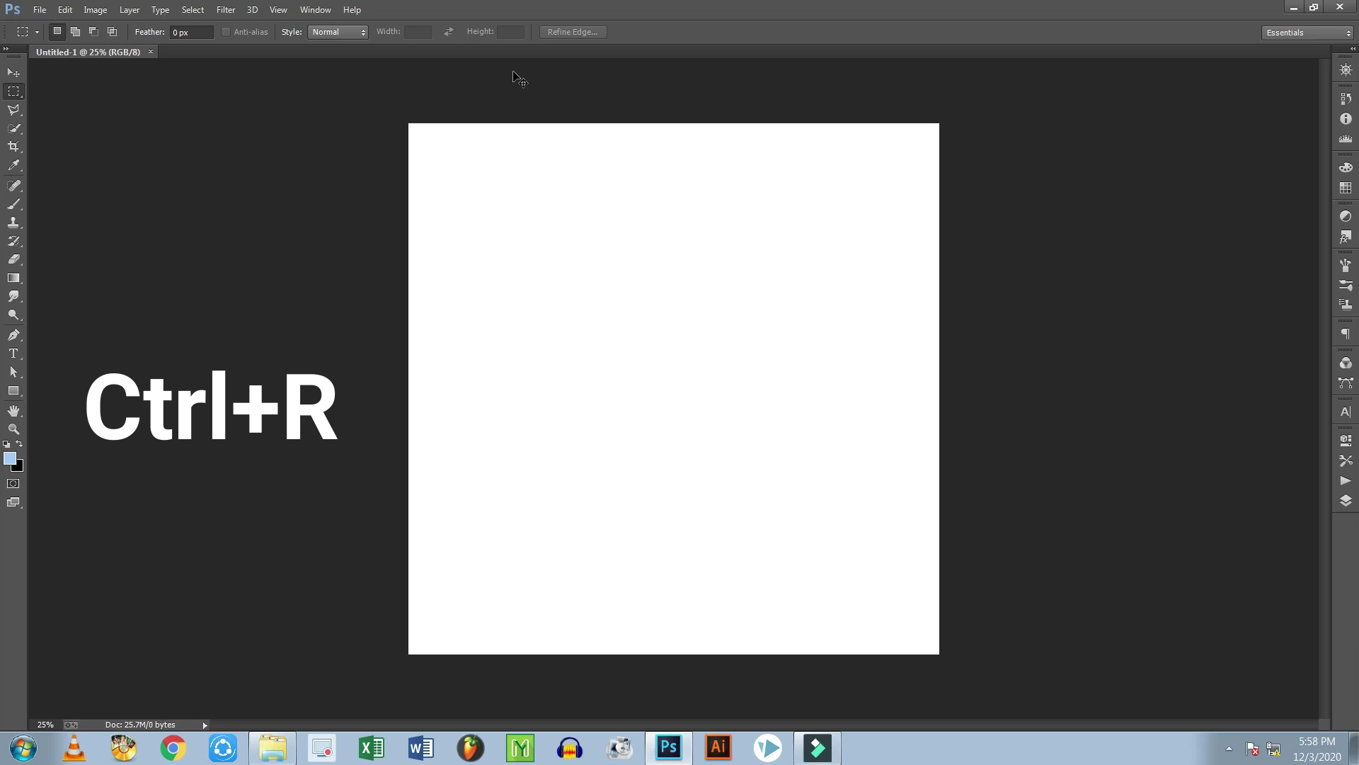
key("ctrl+r")
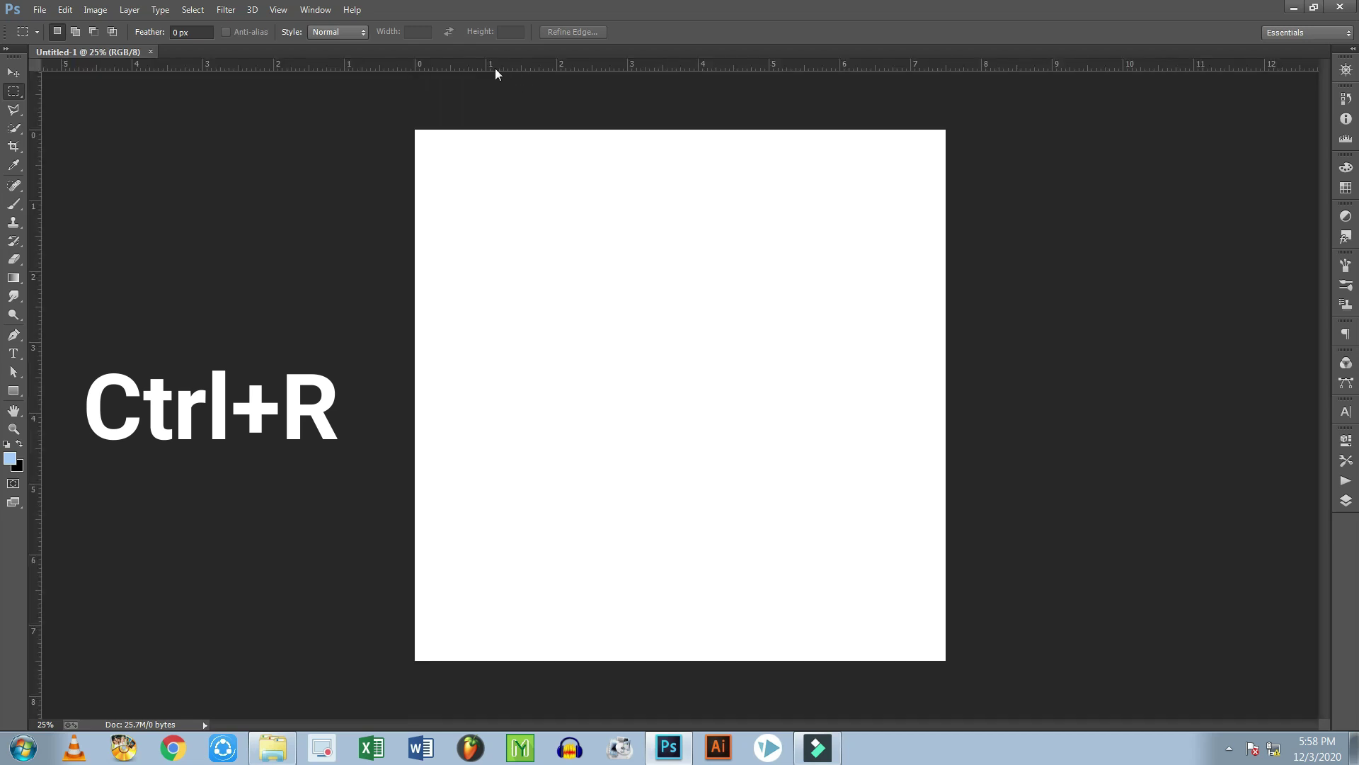